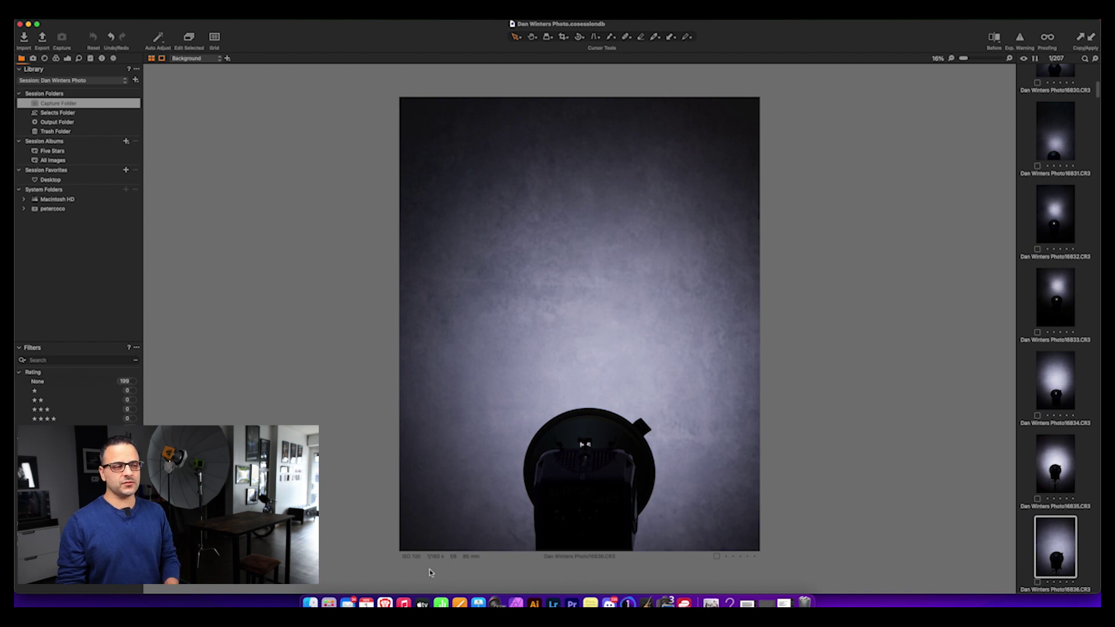
View the remaining background-light test frames up to 16837 and continue to the first portrait, frame 16838
key(Right)
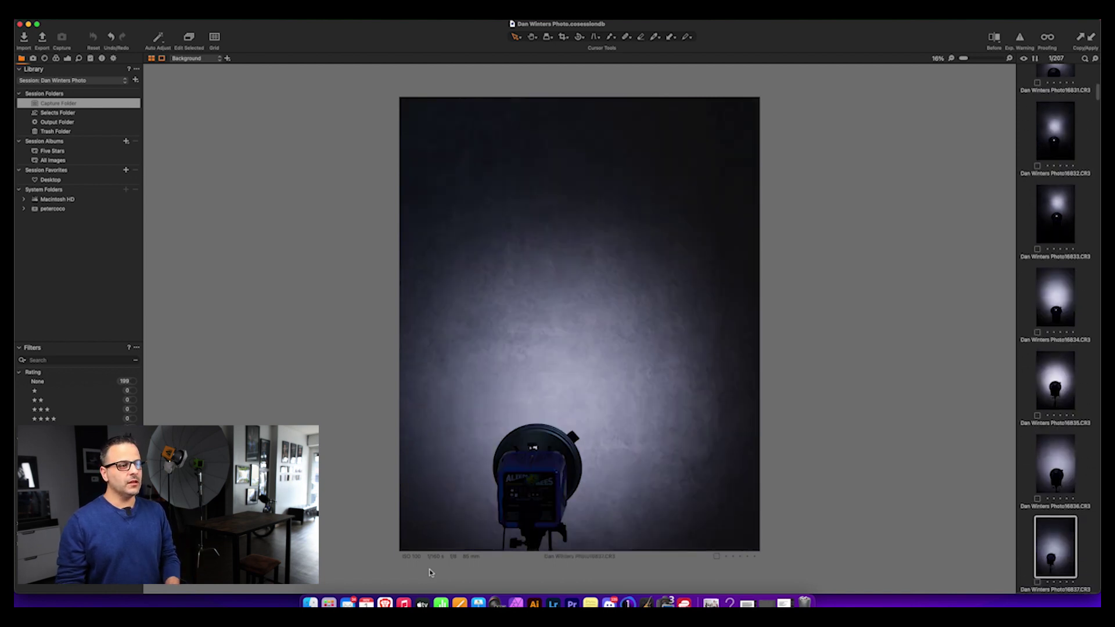
key(Right)
key(Left)
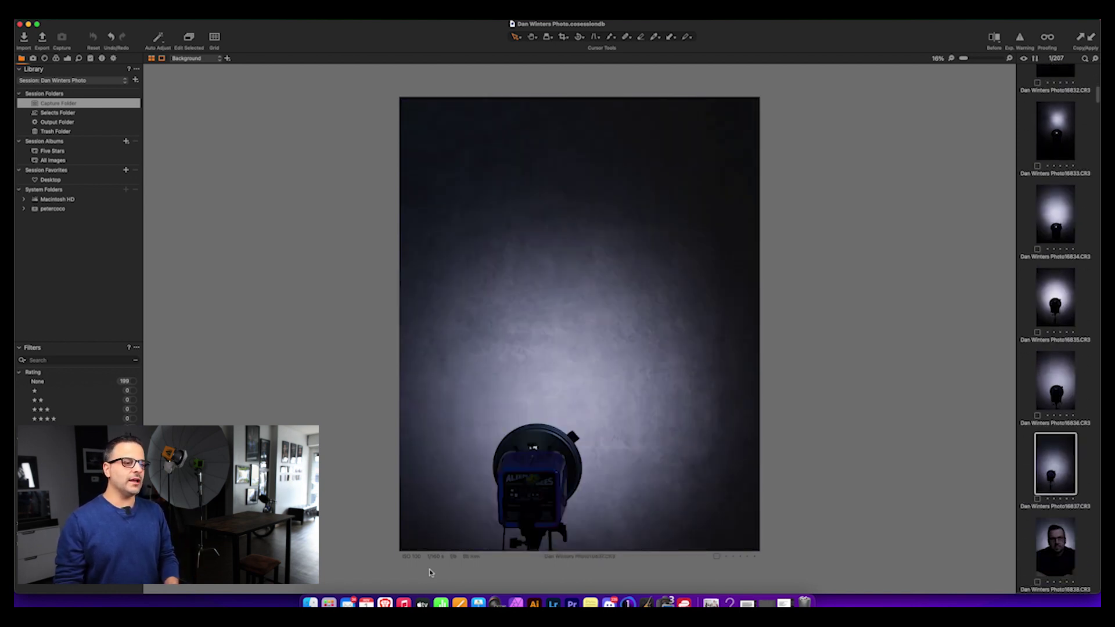
key(Right)
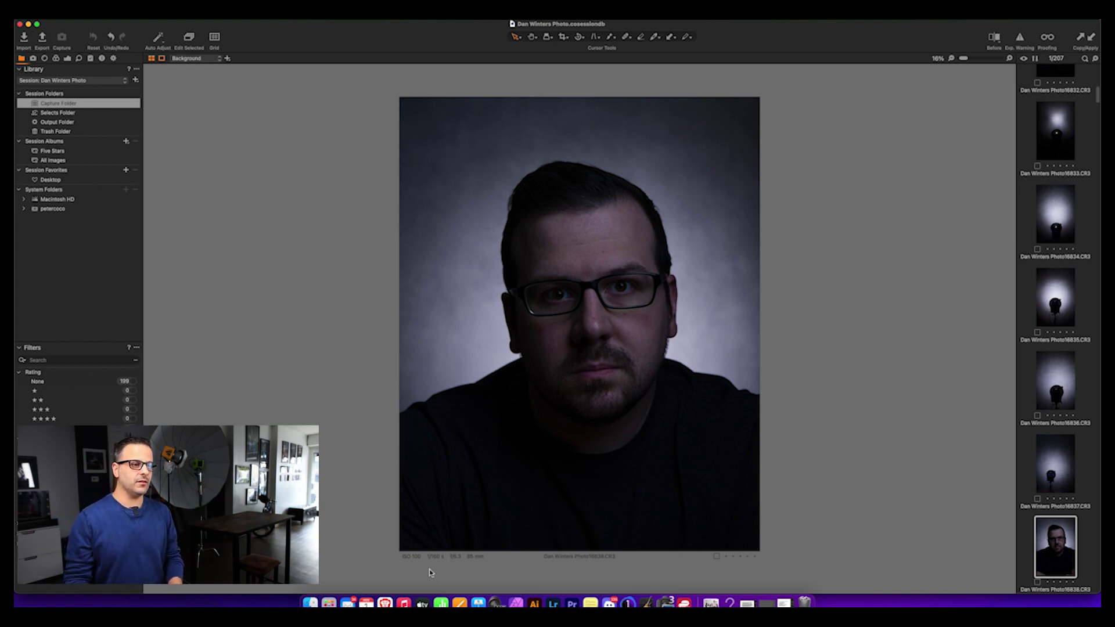
Review portrait frames 16839 to 16846 one by one, comparing the light on the face and the background
key(Down)
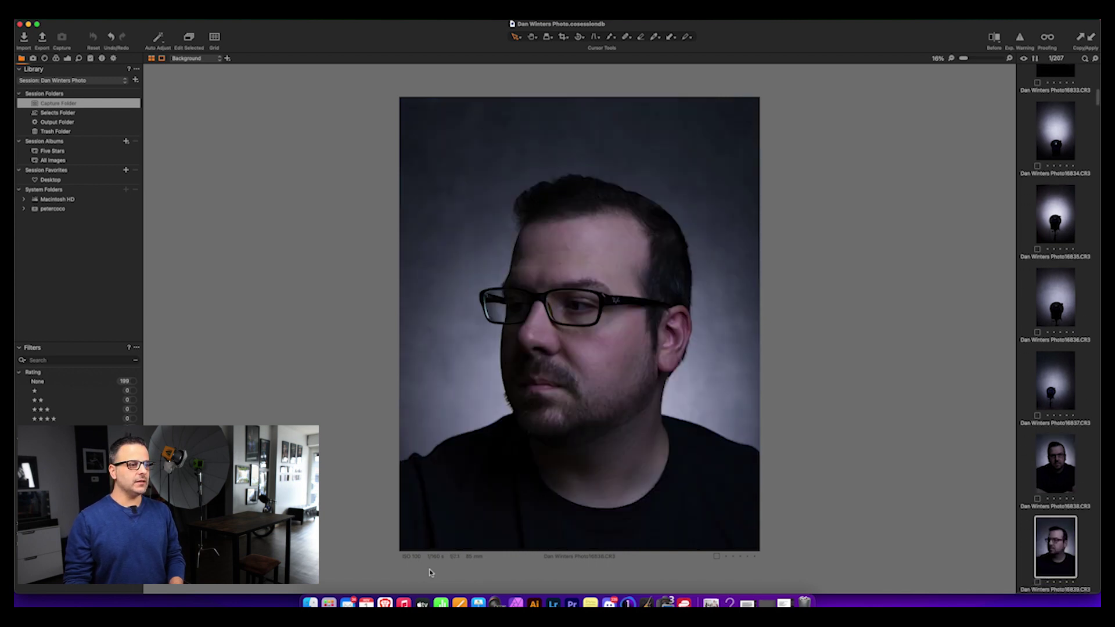
key(Down)
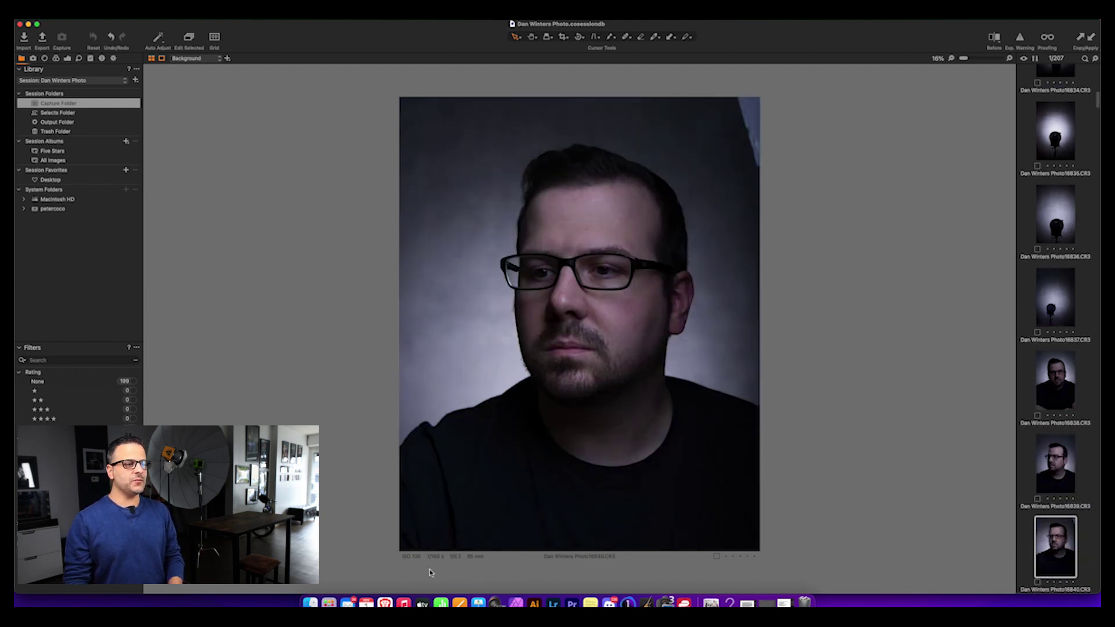
key(Down)
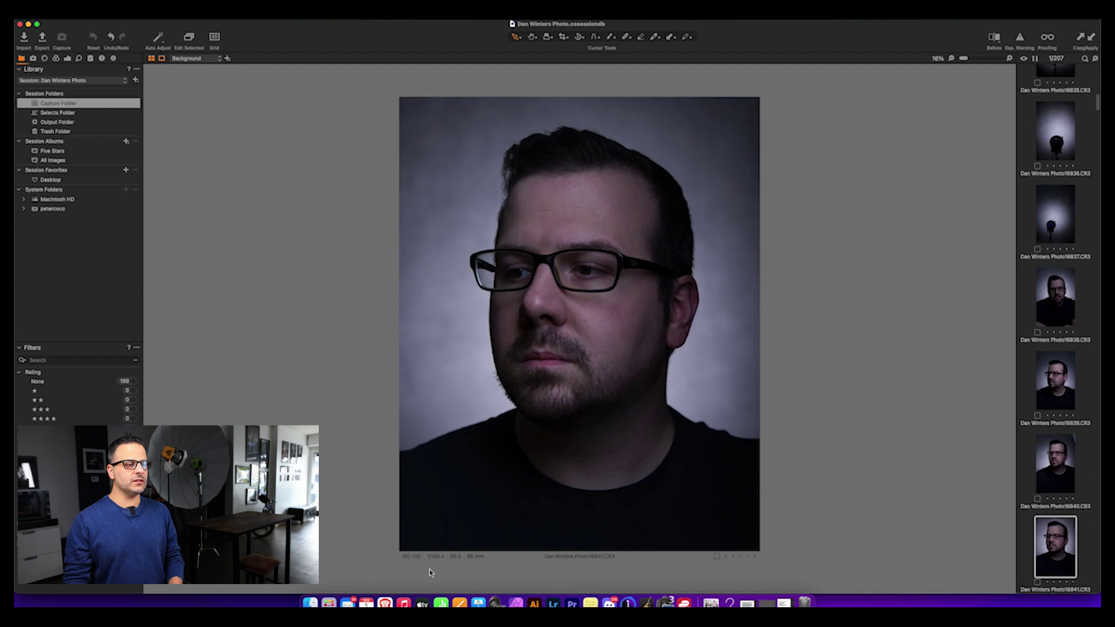
key(Down)
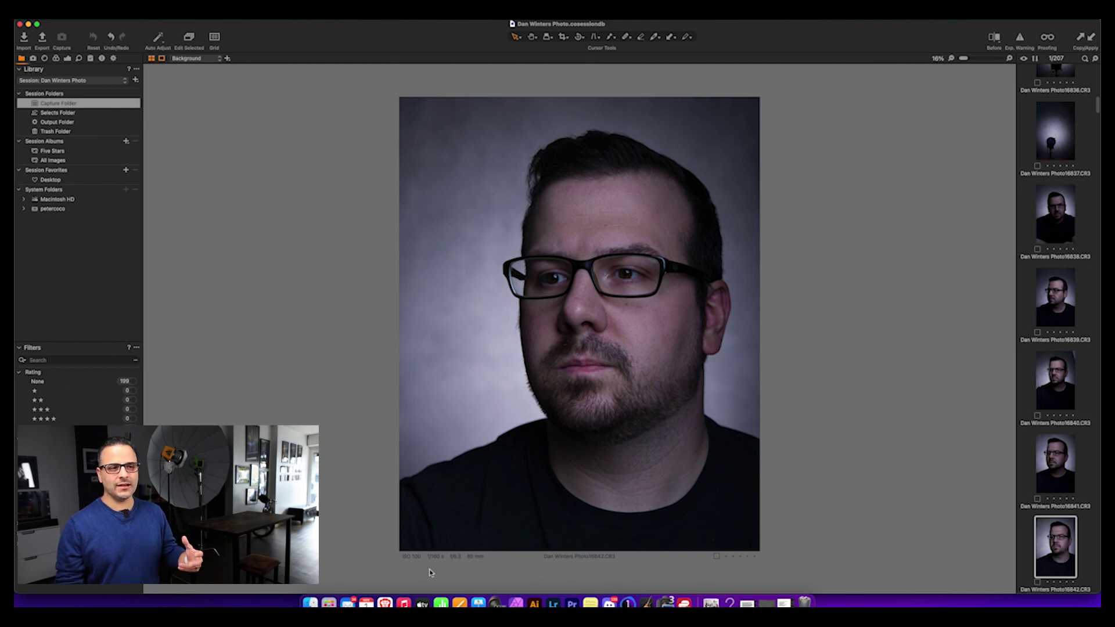
key(Down)
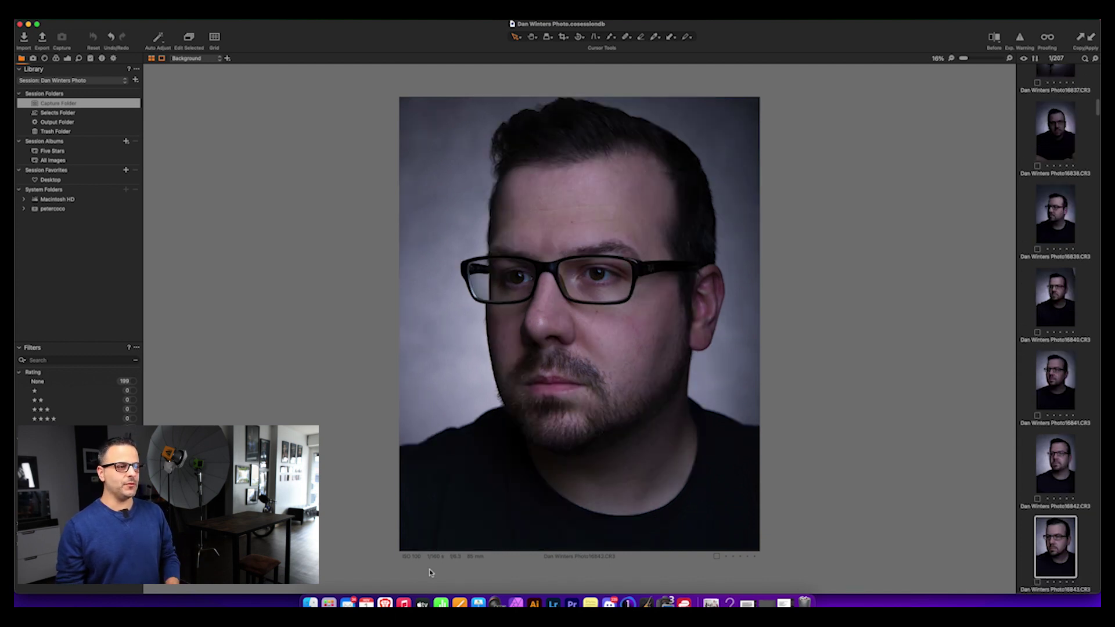
key(Down)
key(Down)
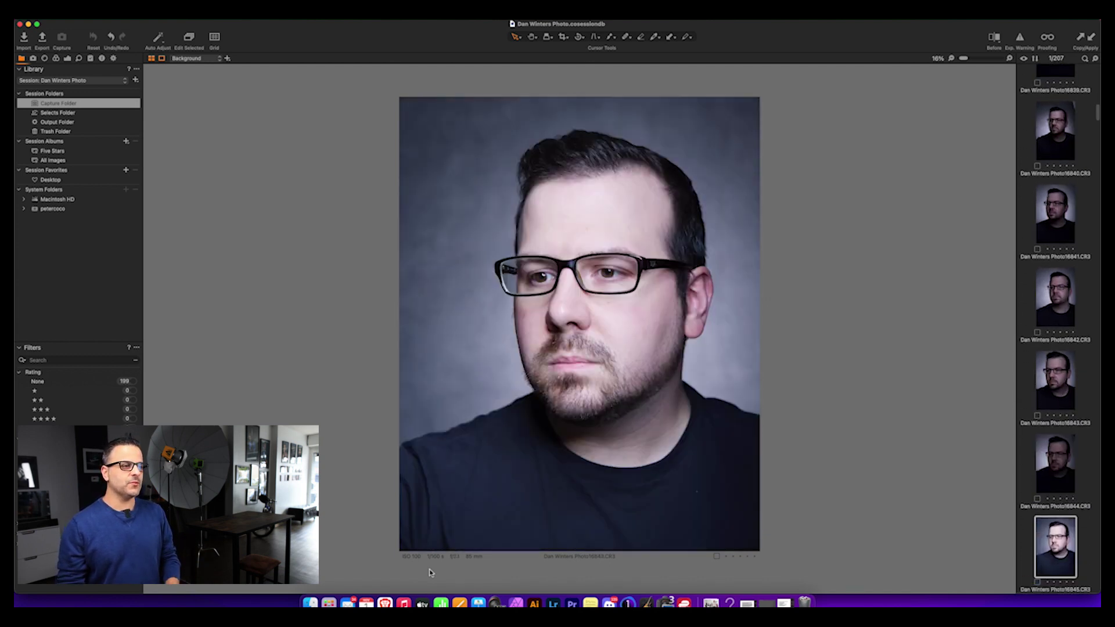
key(Down)
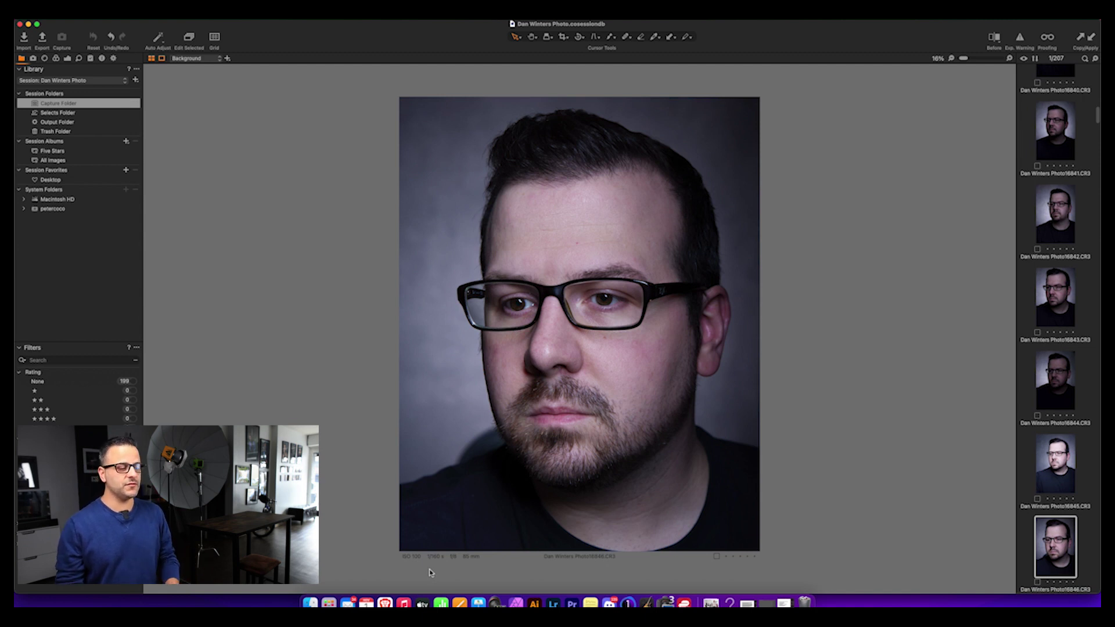
Continue through frames 16847 to 16855, checking how the key light falls on the subject
key(Down)
key(Down)
key(Down)
key(Down)
key(Down)
key(Down)
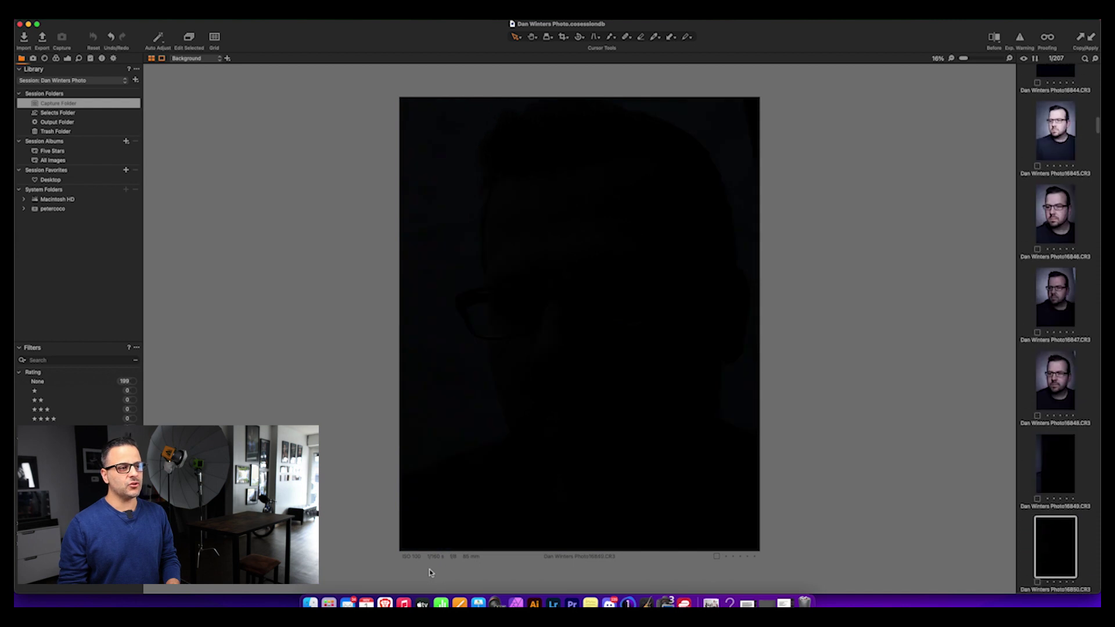
key(Down)
key(Down)
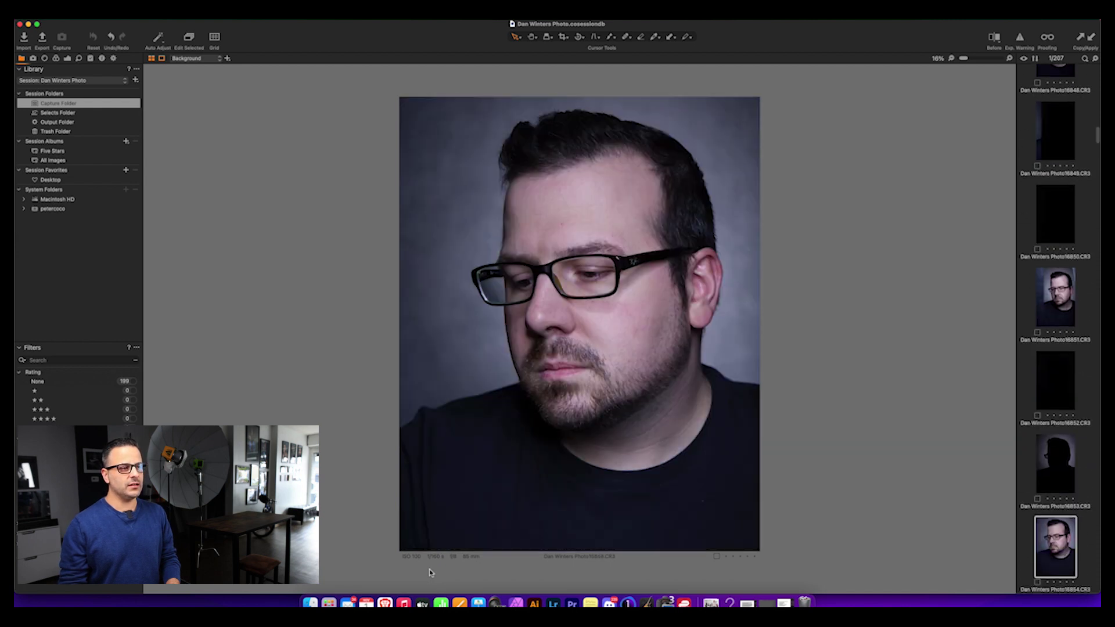
key(Down)
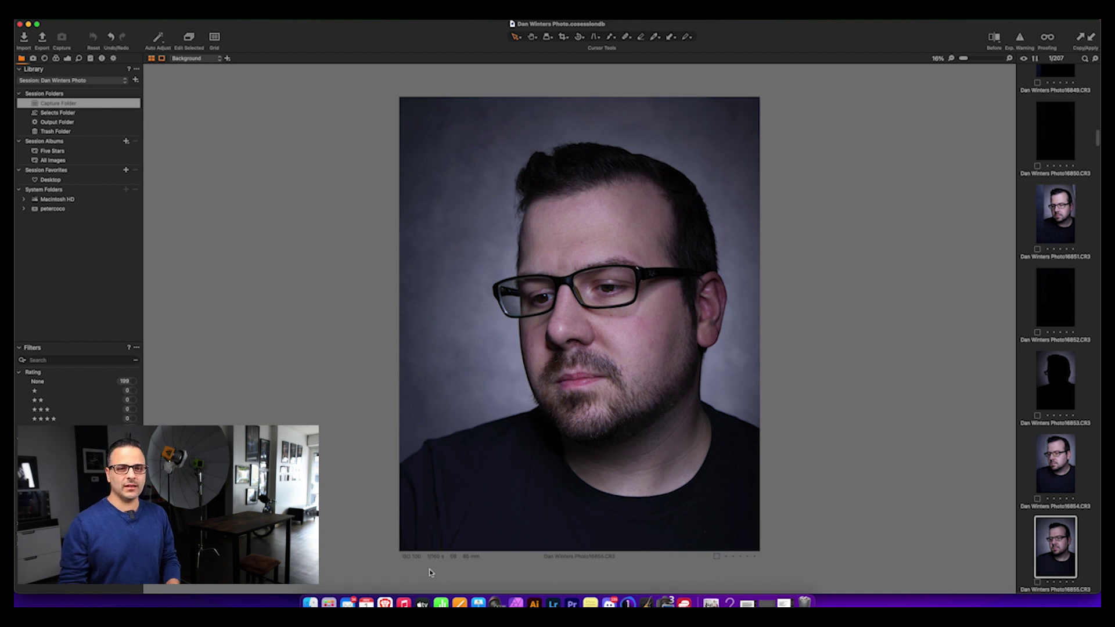
Look through portrait frames 16856 to 16860, comparing their exposure and framing
key(Down)
key(Down)
key(Down)
key(Down)
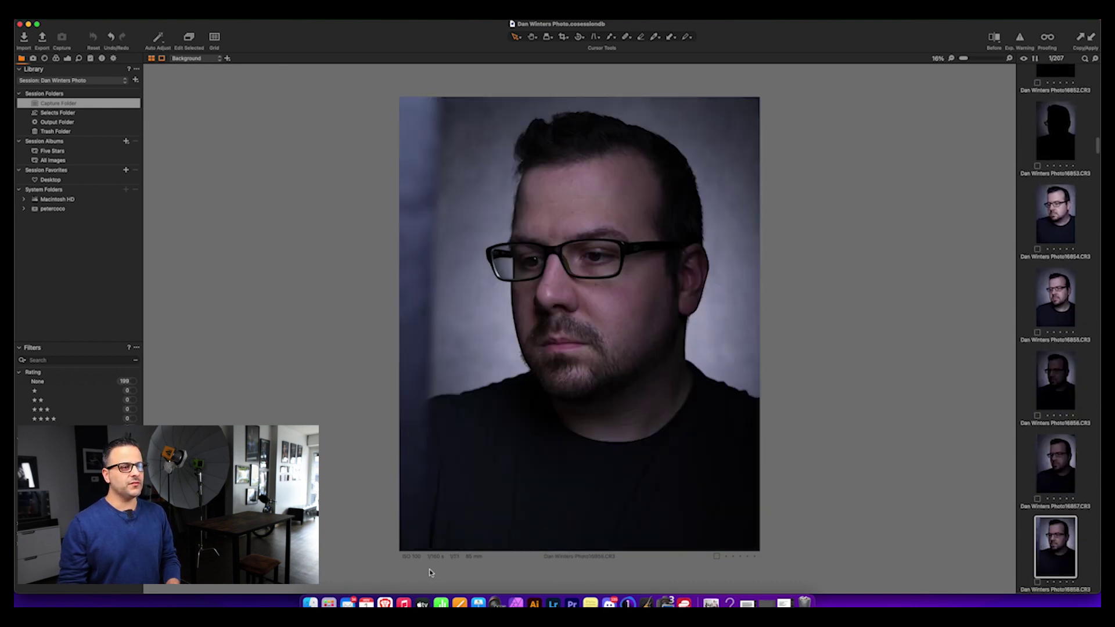
key(Down)
key(Down)
key(Down)
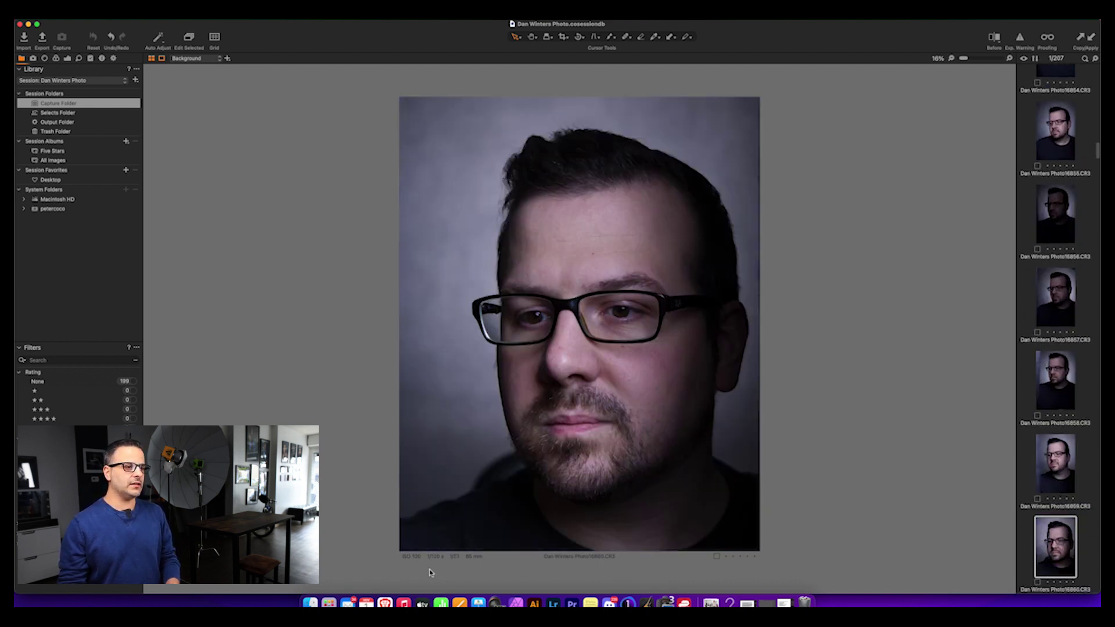
Examine frames 16861 to 16868 for the brightness balance between the subject and the backdrop
key(Down)
key(Down)
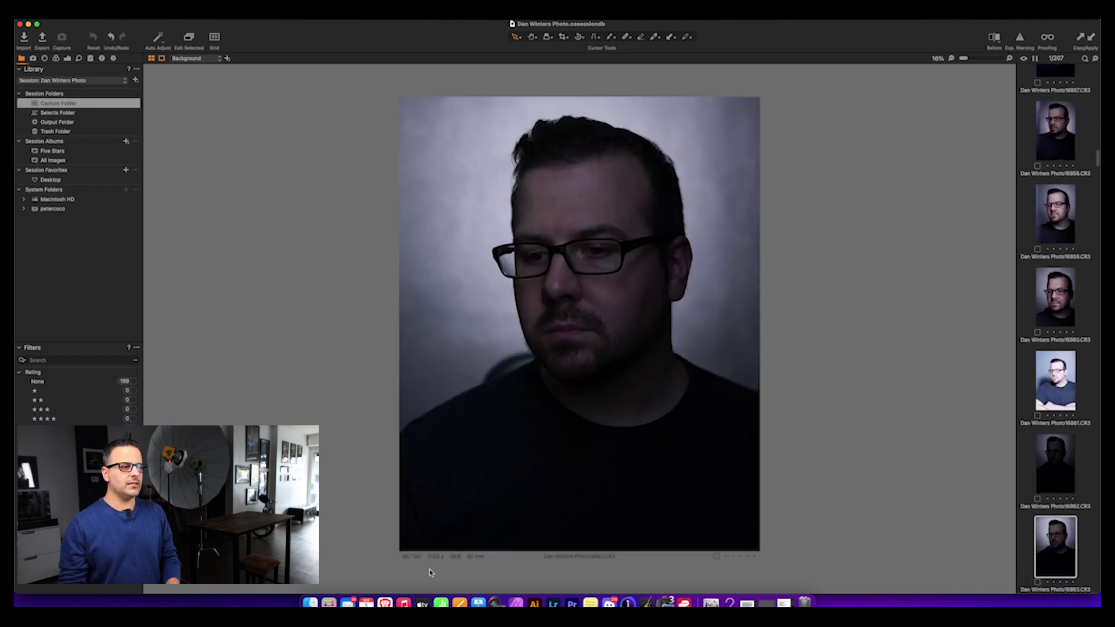
key(Down)
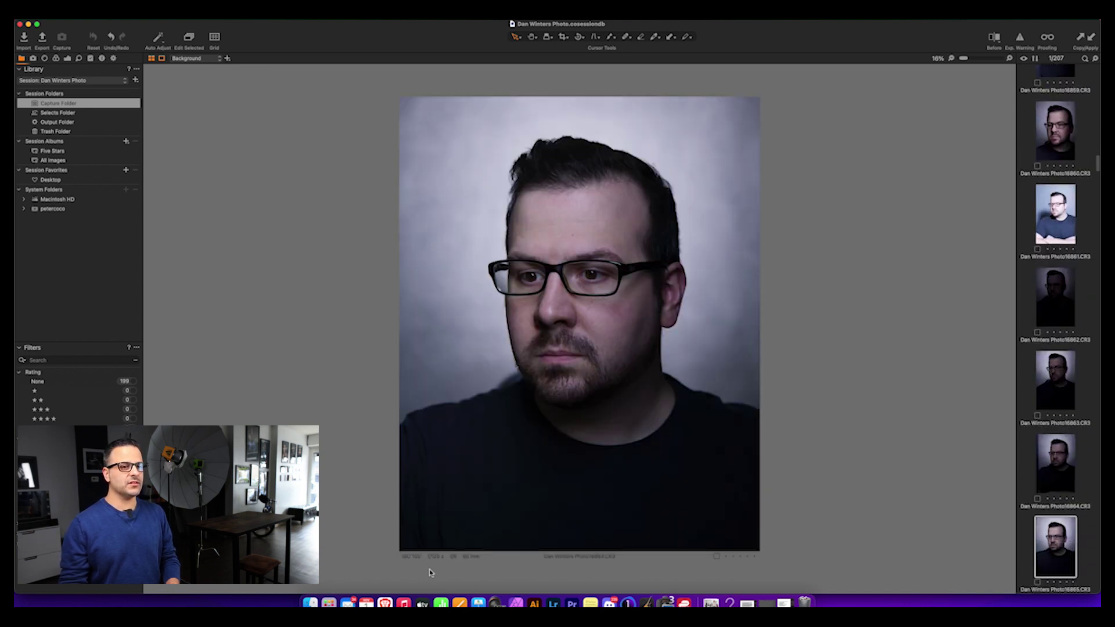
key(Down)
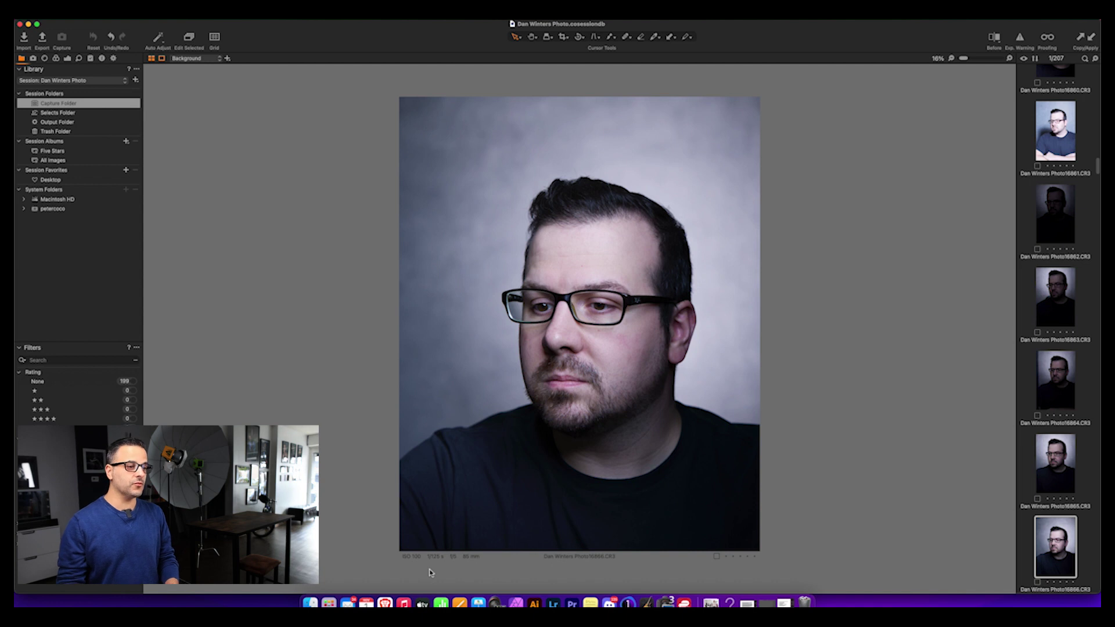
key(Down)
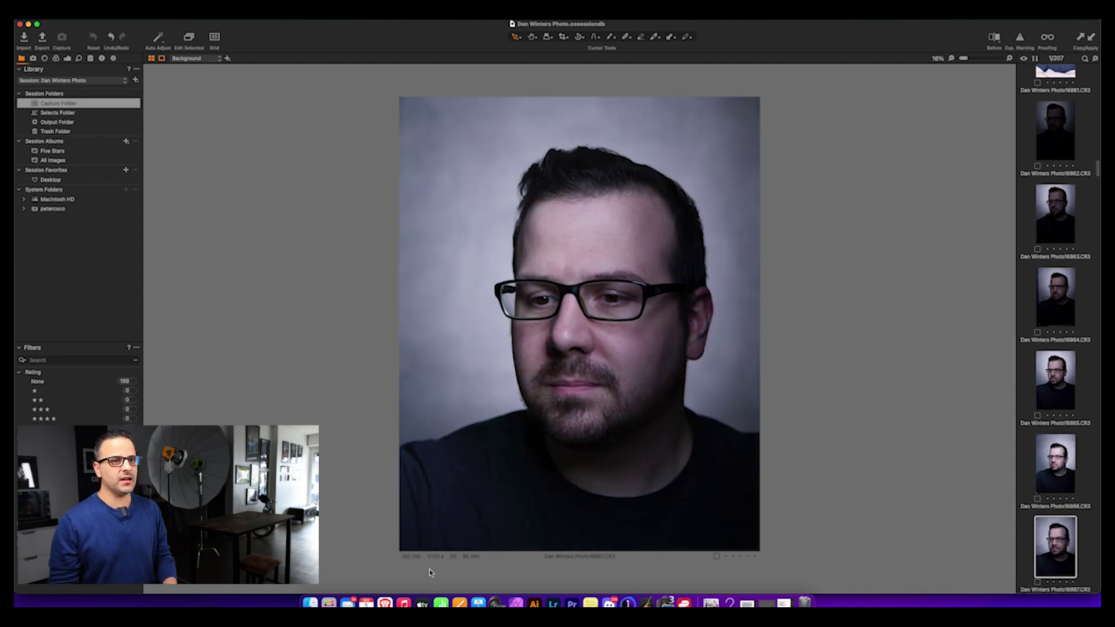
key(Down)
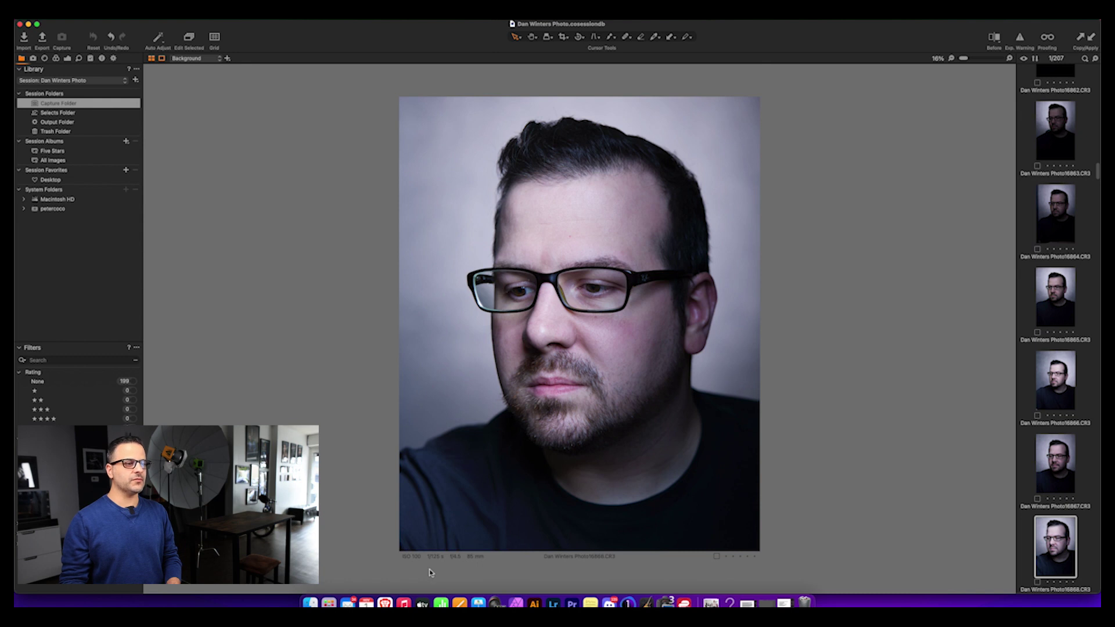
View portrait frames 16869 to 16873 and dismiss the display re-profiling notification
key(Right)
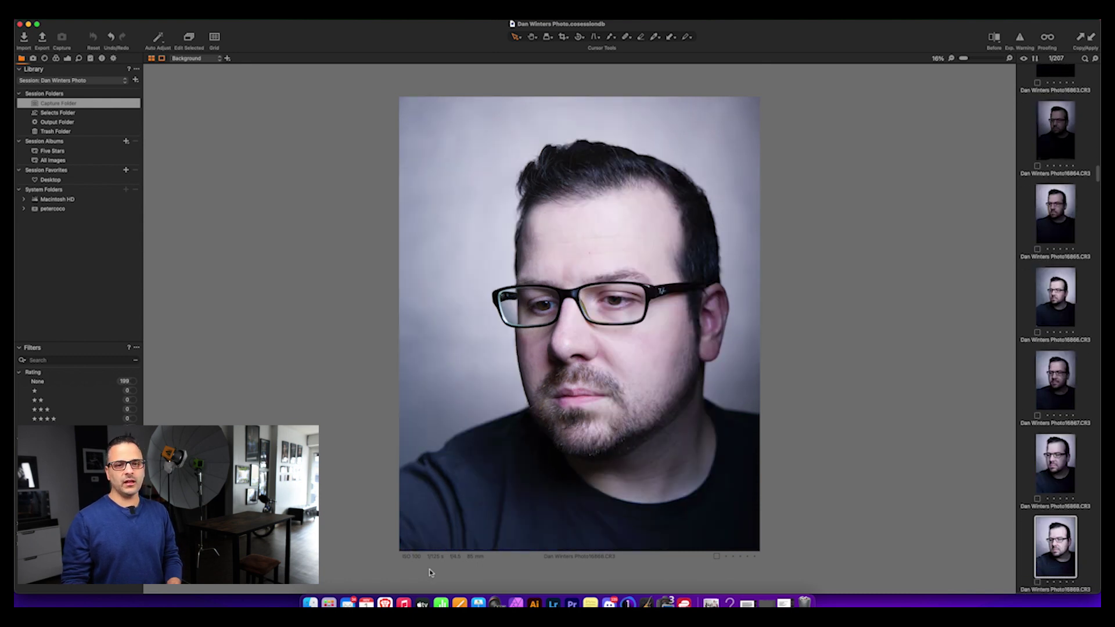
key(Right)
key(Right)
key(Right)
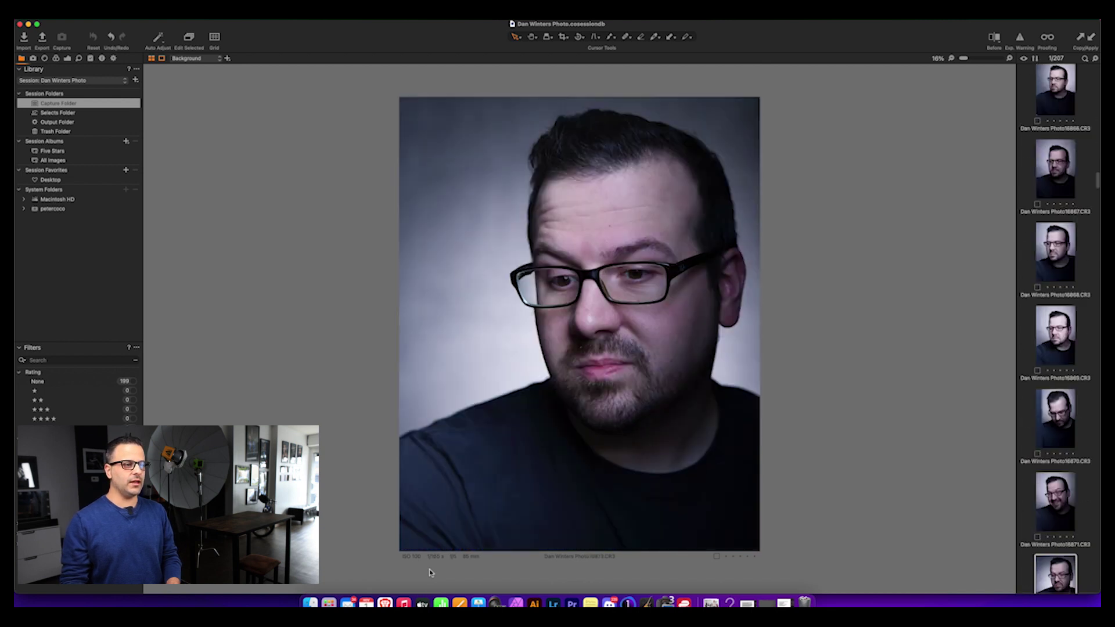
key(Right)
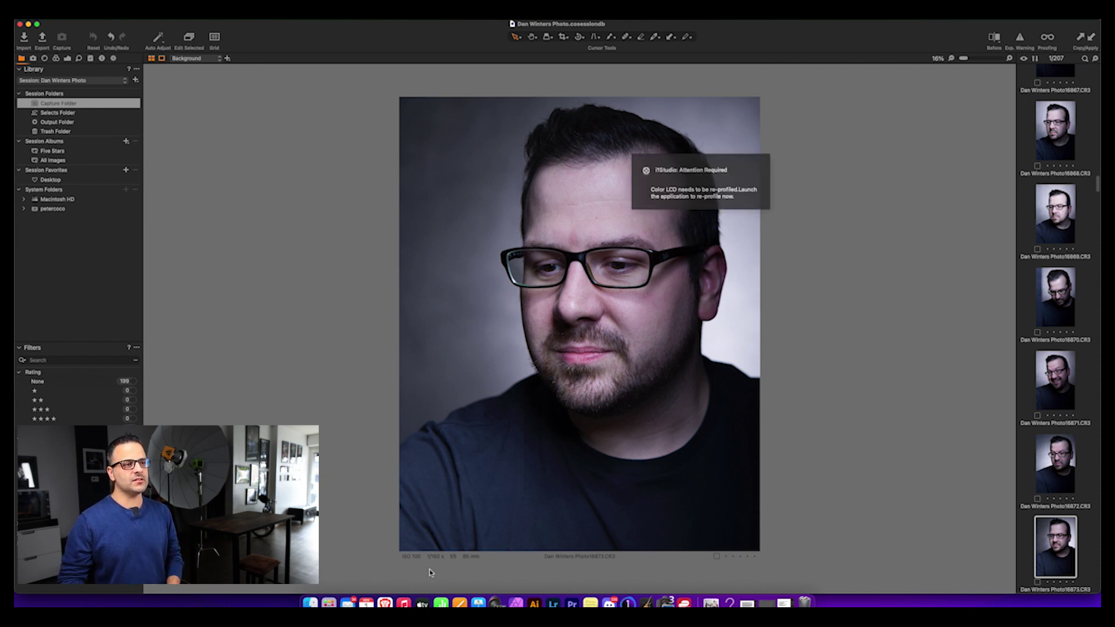
click(648, 177)
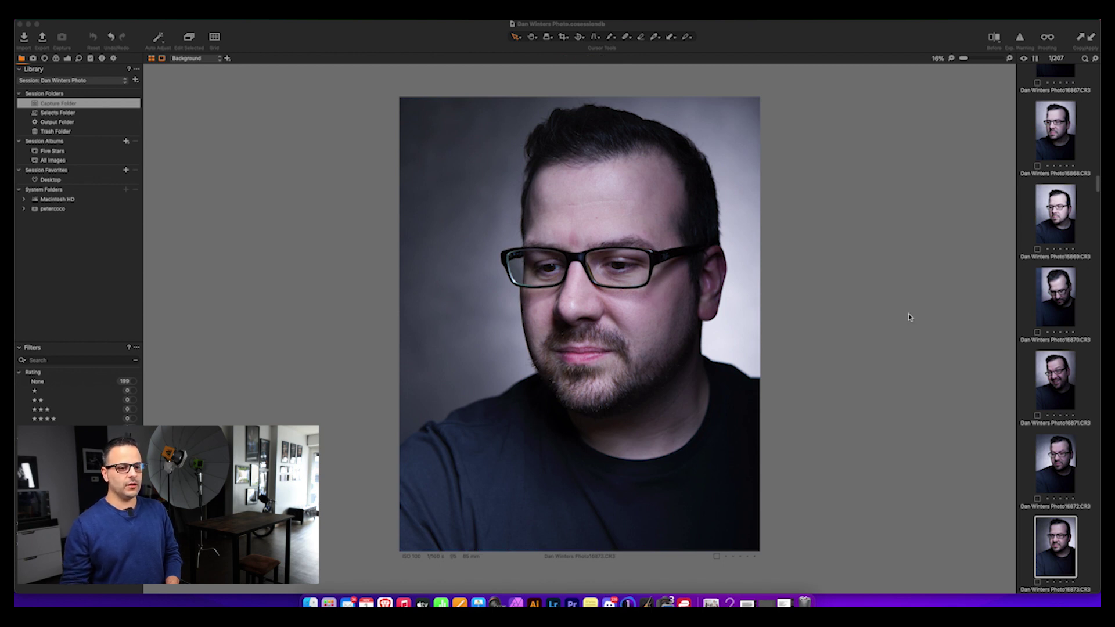
Review frames 16874 to 16877, examining the position of the background glow behind the subject
key(Down)
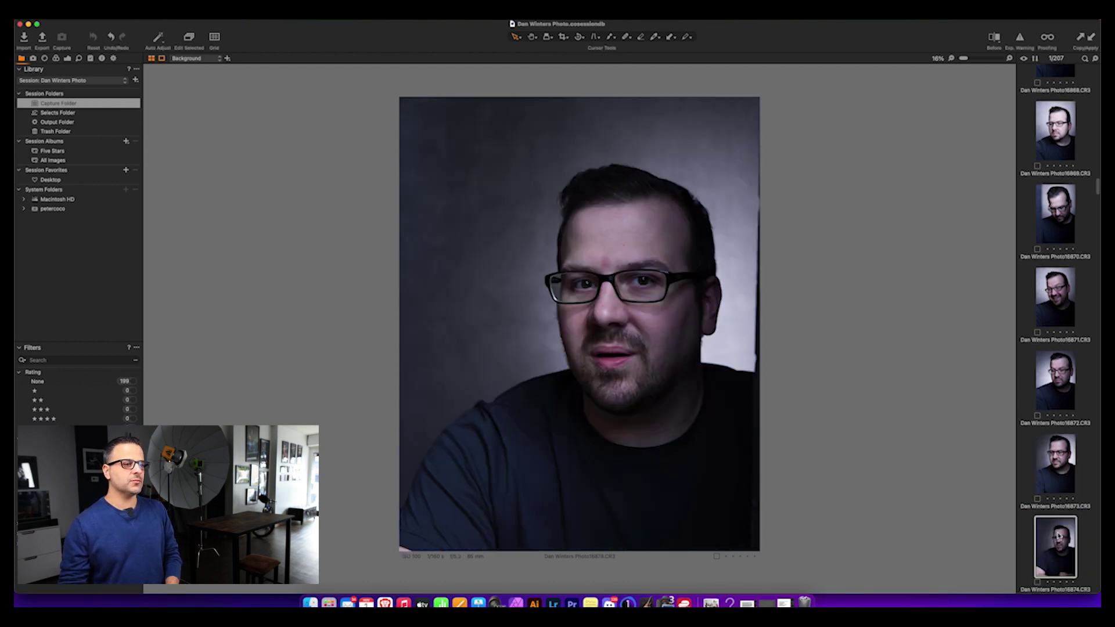
key(Down)
key(Down)
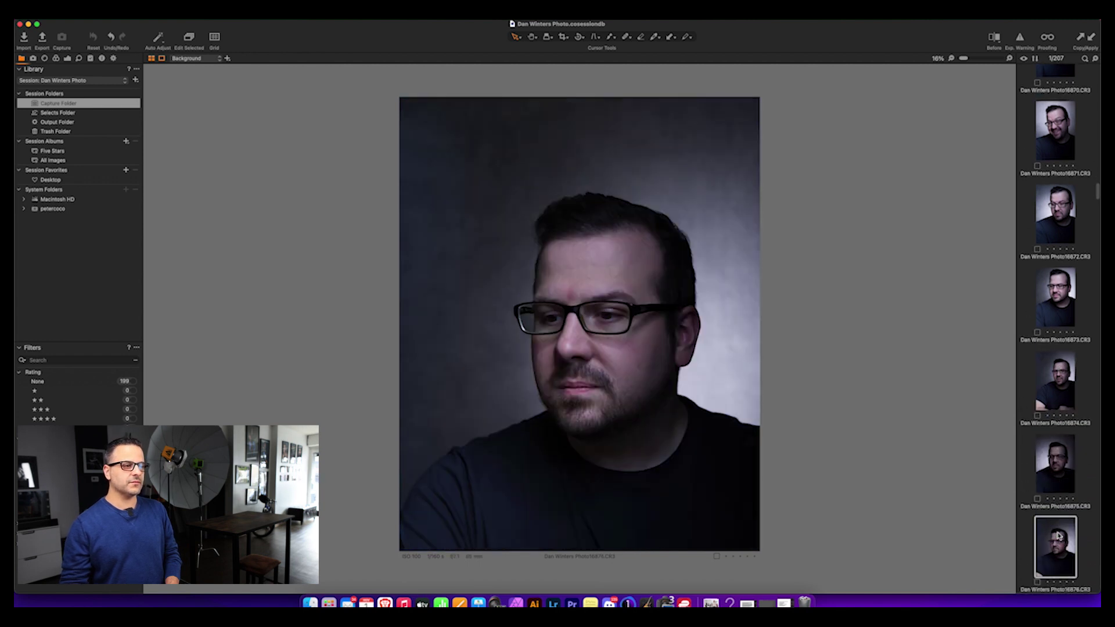
key(Down)
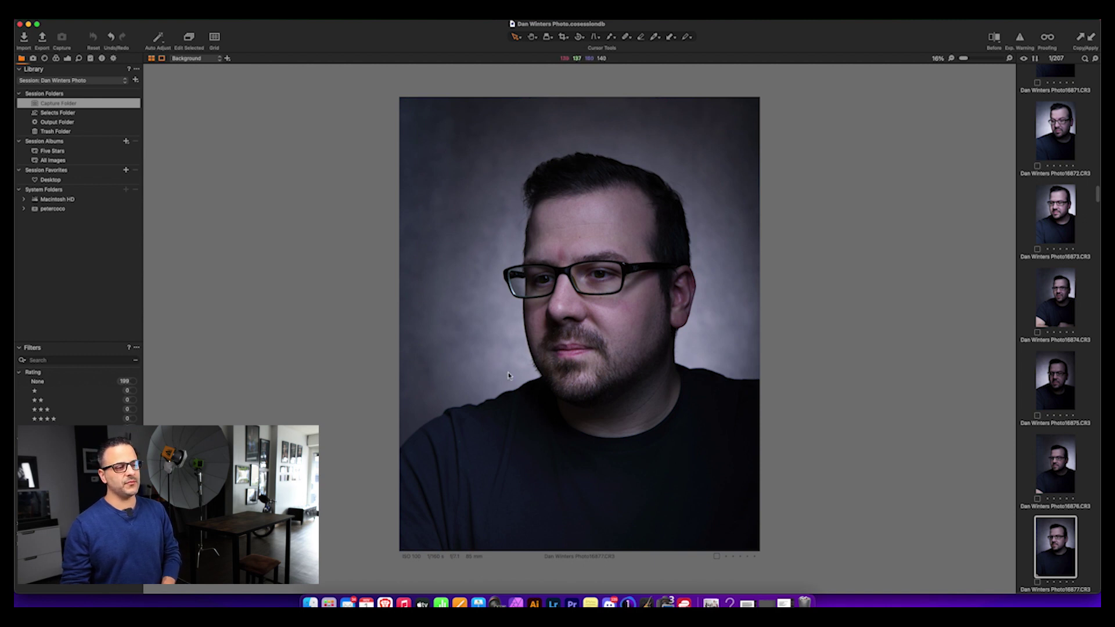
Step through frames 16878 to 16884, examining the backdrop edge and the shadows on the subject
key(Down)
key(Down)
key(Down)
key(Down)
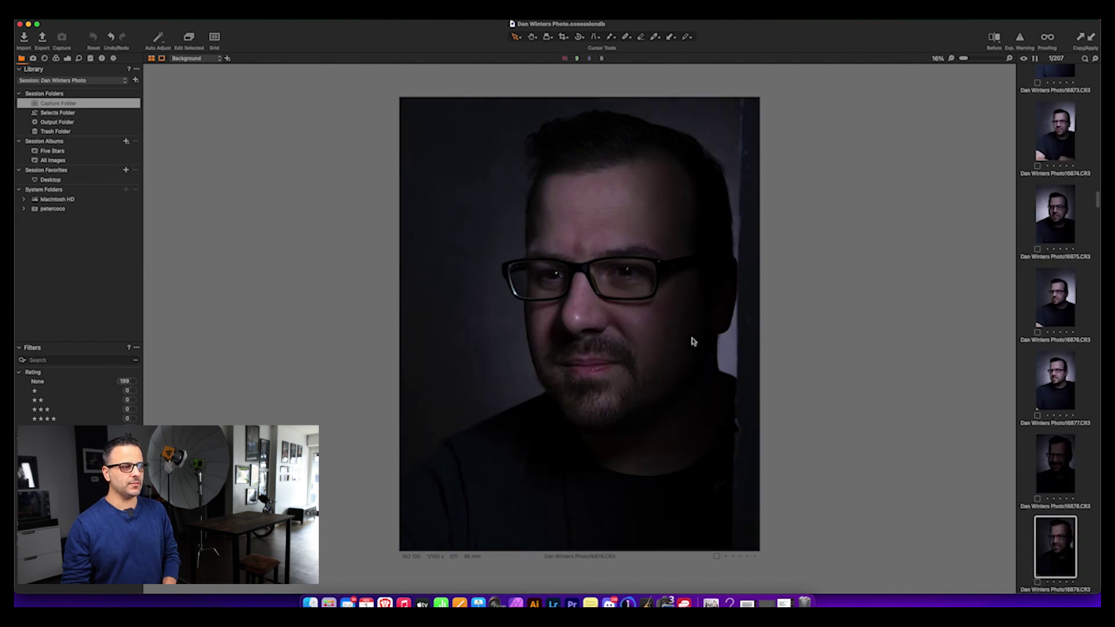
key(Down)
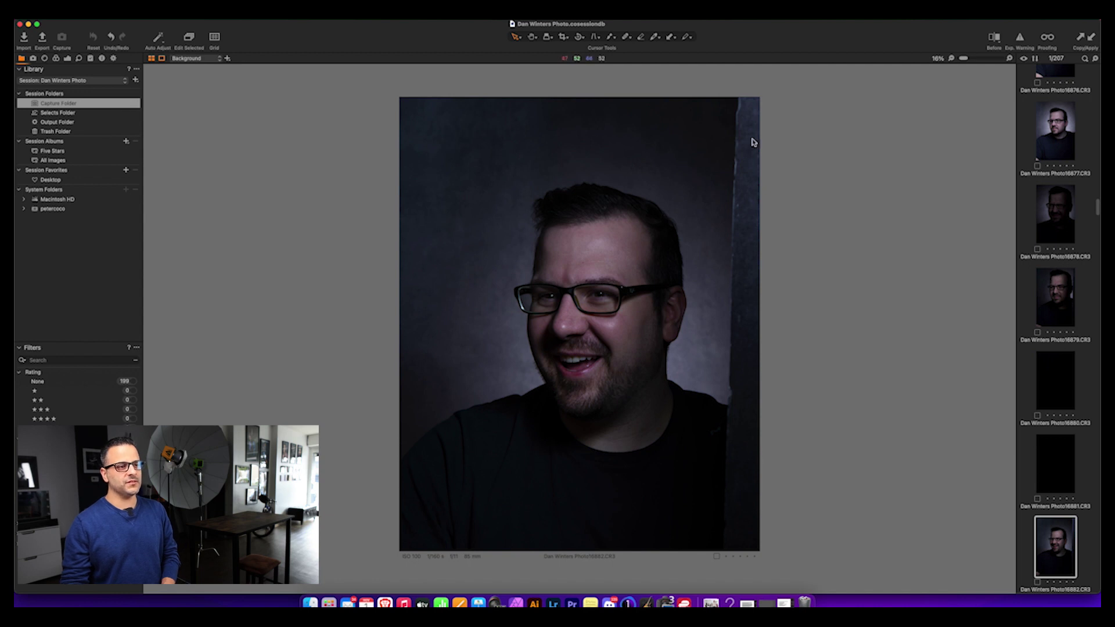
key(Down)
key(Down)
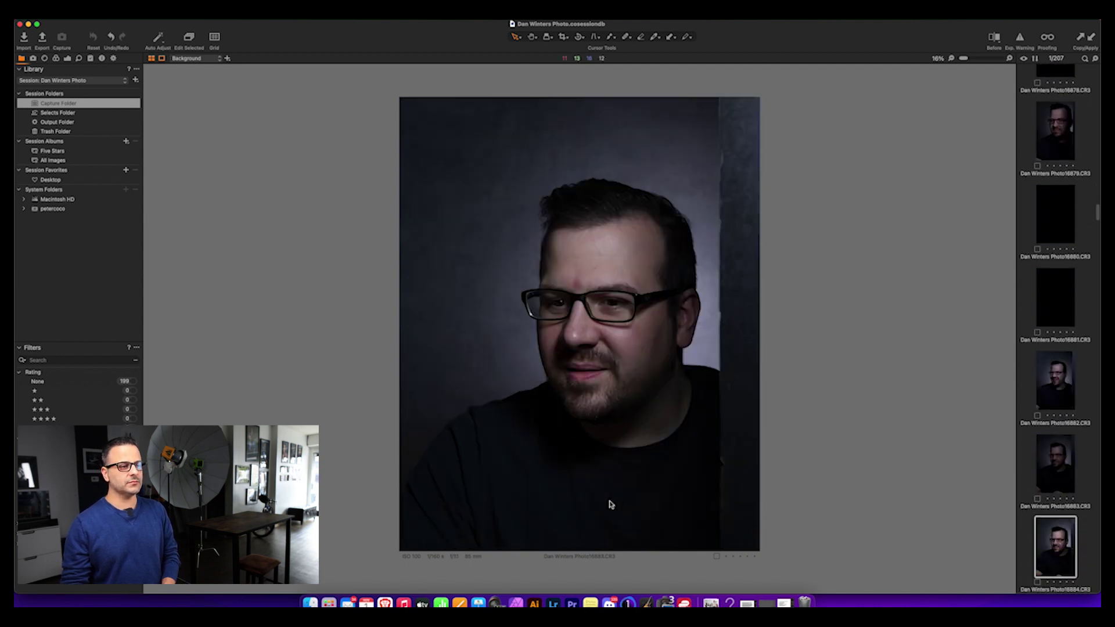
Compare the pose, framing and darker background light in portrait frames 16885 to 16890
key(Down)
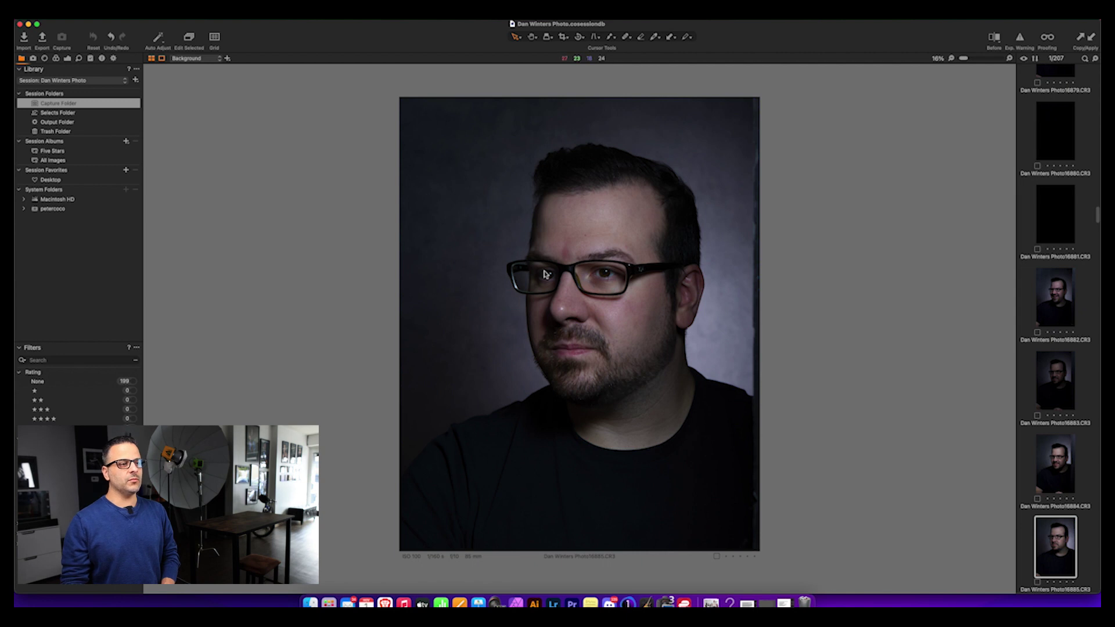
key(Down)
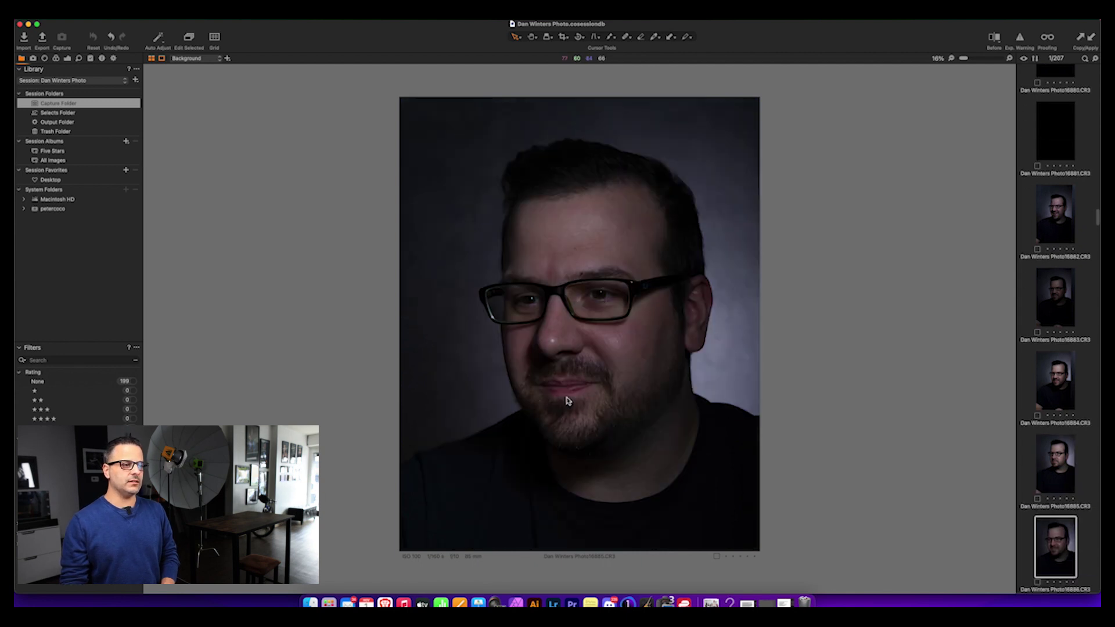
key(Down)
key(Down)
key(Down)
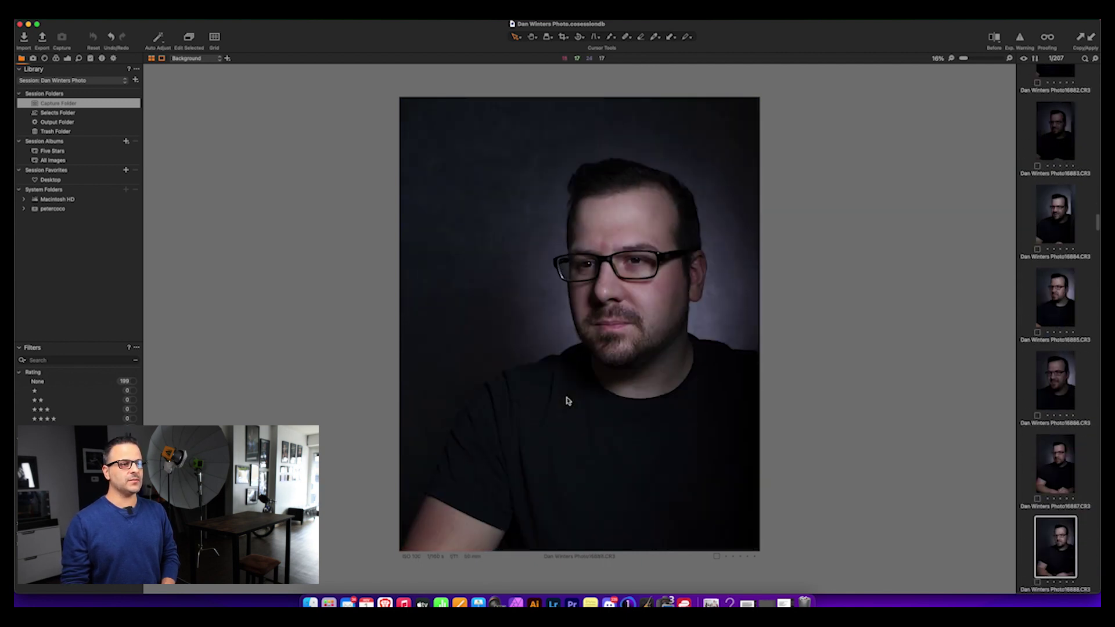
key(Down)
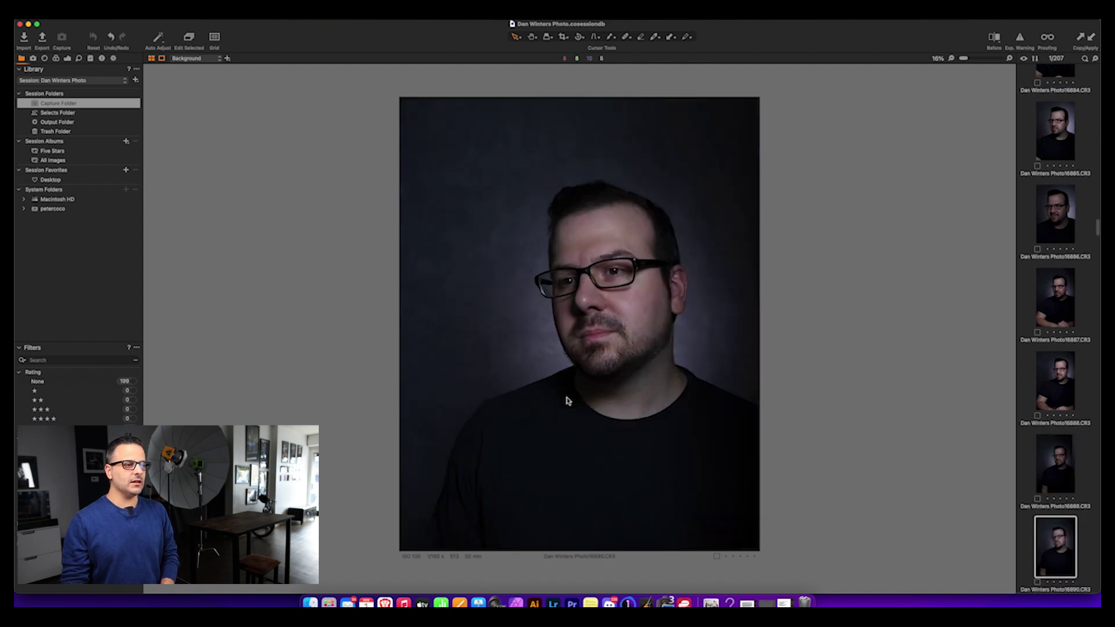
Continue reviewing the low-key portraits from frame 16891 up to frame 16893
key(Down)
key(Down)
key(Down)
key(Down)
key(Down)
key(Down)
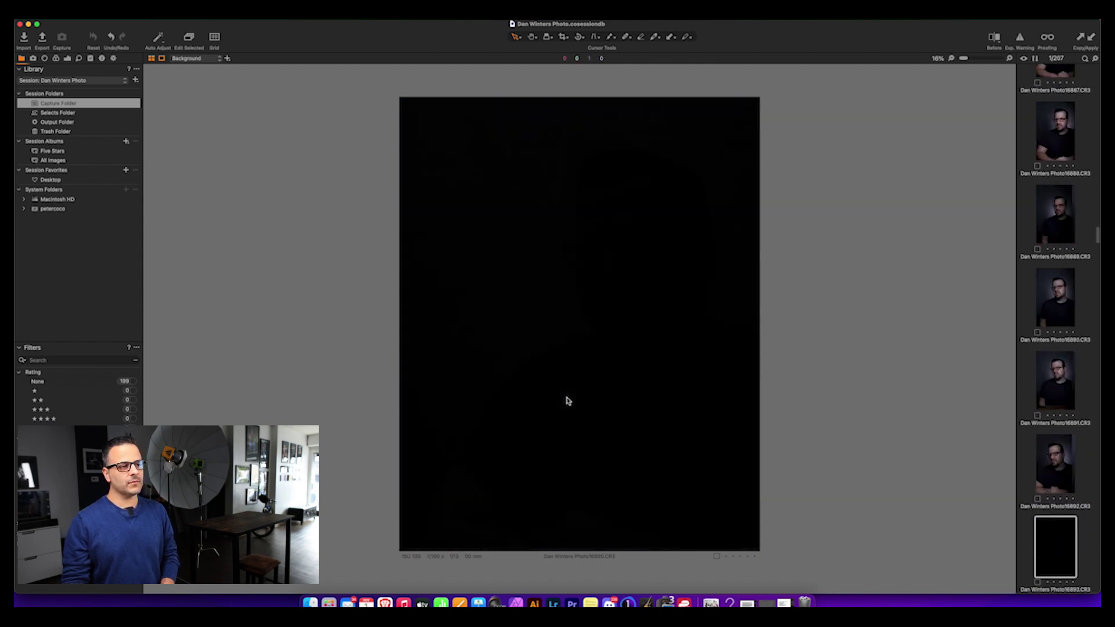
Step through low-key portrait frames 16894 to 16904, examining the pose, framing and background light
key(Down)
key(Down)
key(Down)
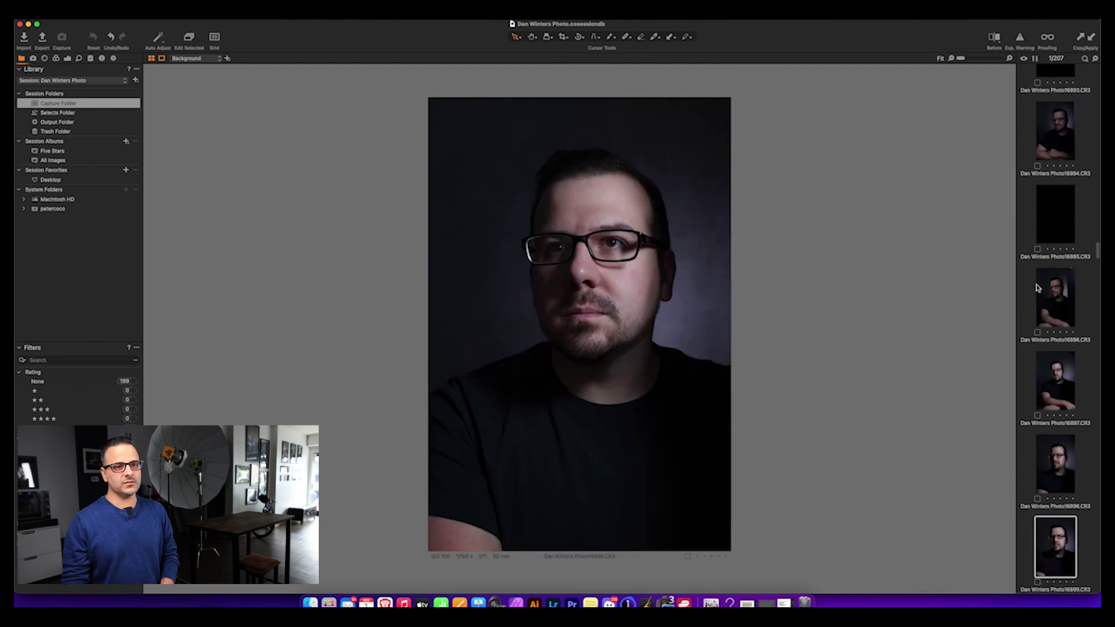
key(Down)
key(Down)
key(Down)
key(Down)
key(Down)
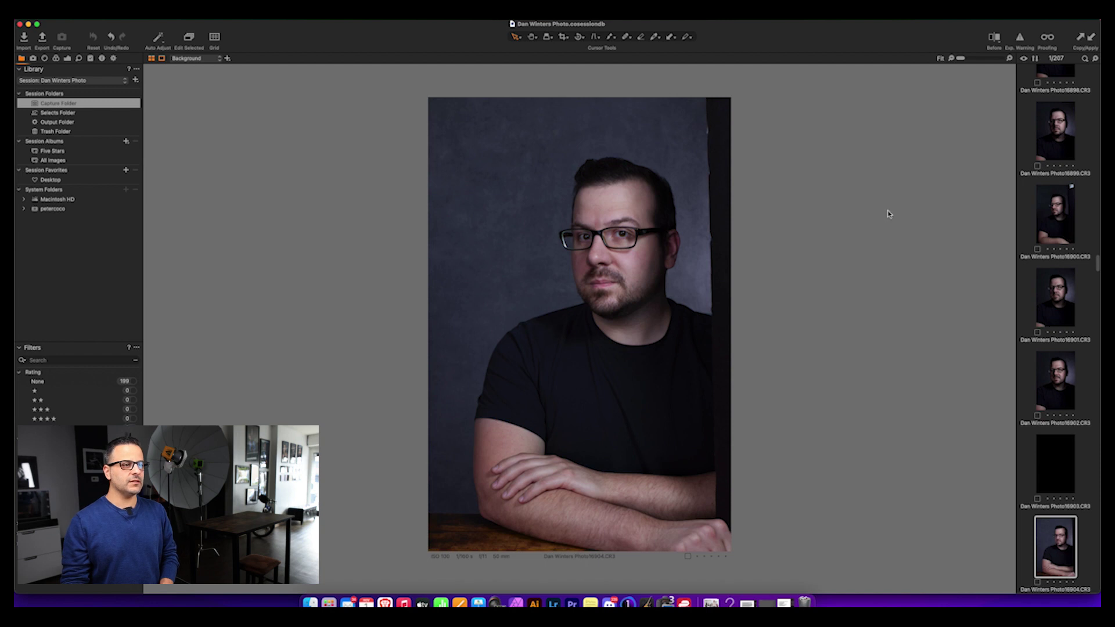
Compare the dark close portrait in frame 16902 with the wider crossed-arms portrait in frame 16904
key(Up)
key(Up)
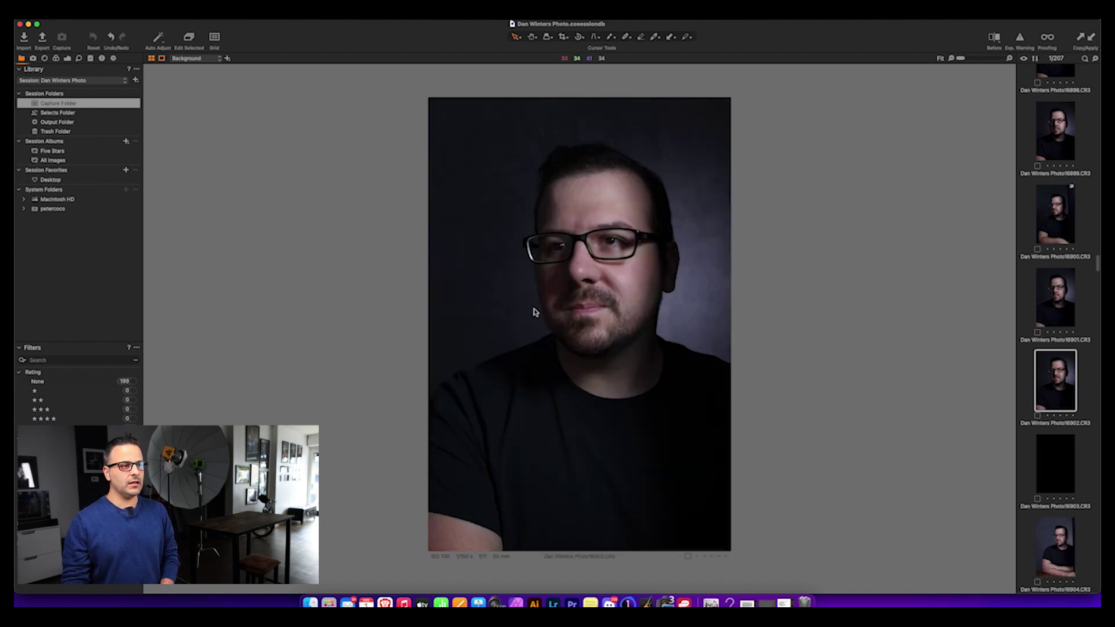
key(Down)
key(Down)
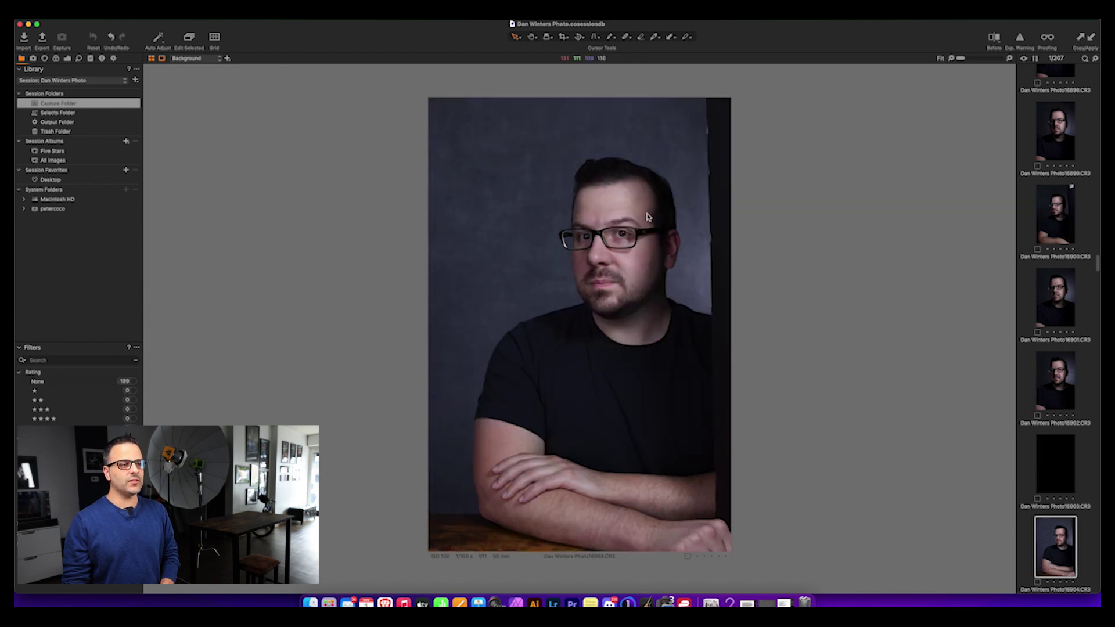
Examine frame 16904 up close, checking the catchlights, facial shadows and chin lighting, and return to the full-image view
scroll(564, 212, up, 3)
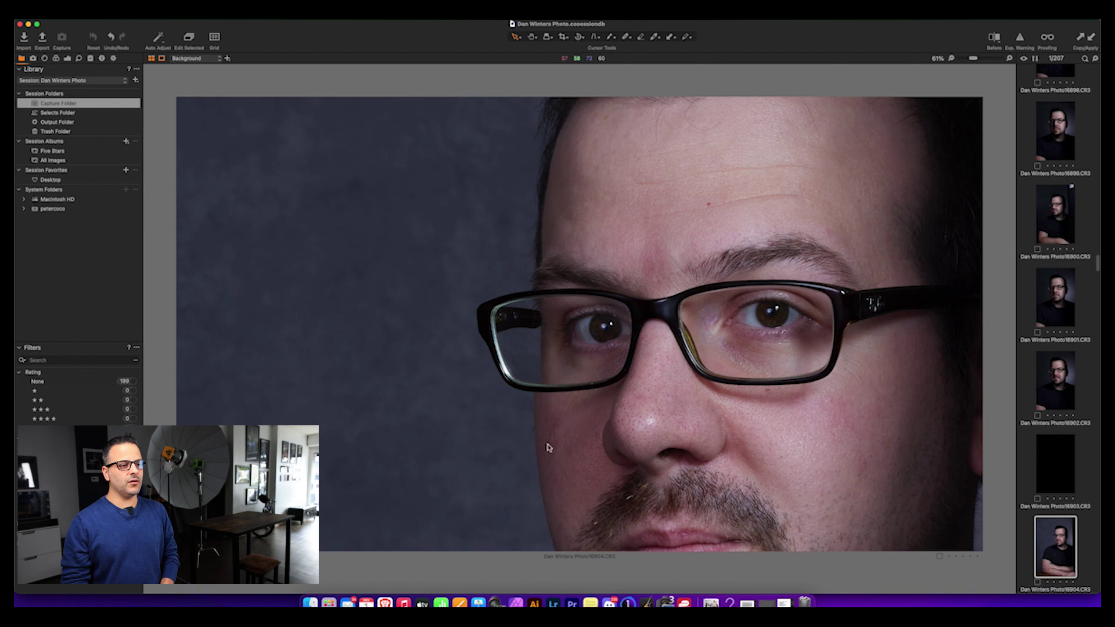
scroll(569, 261, down, 3)
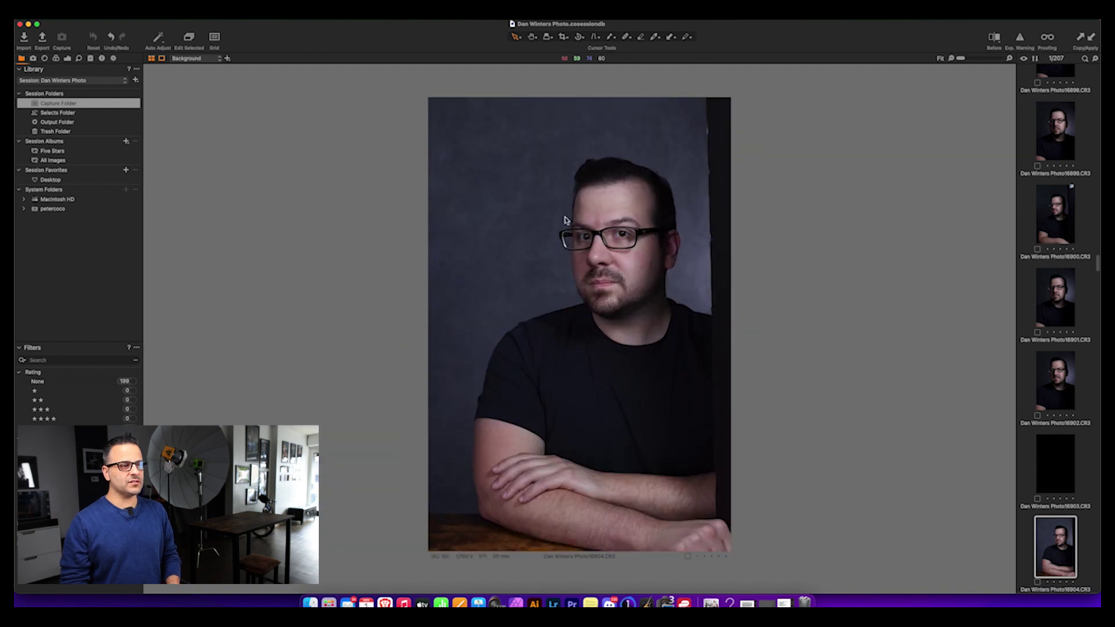
scroll(633, 316, up, 5)
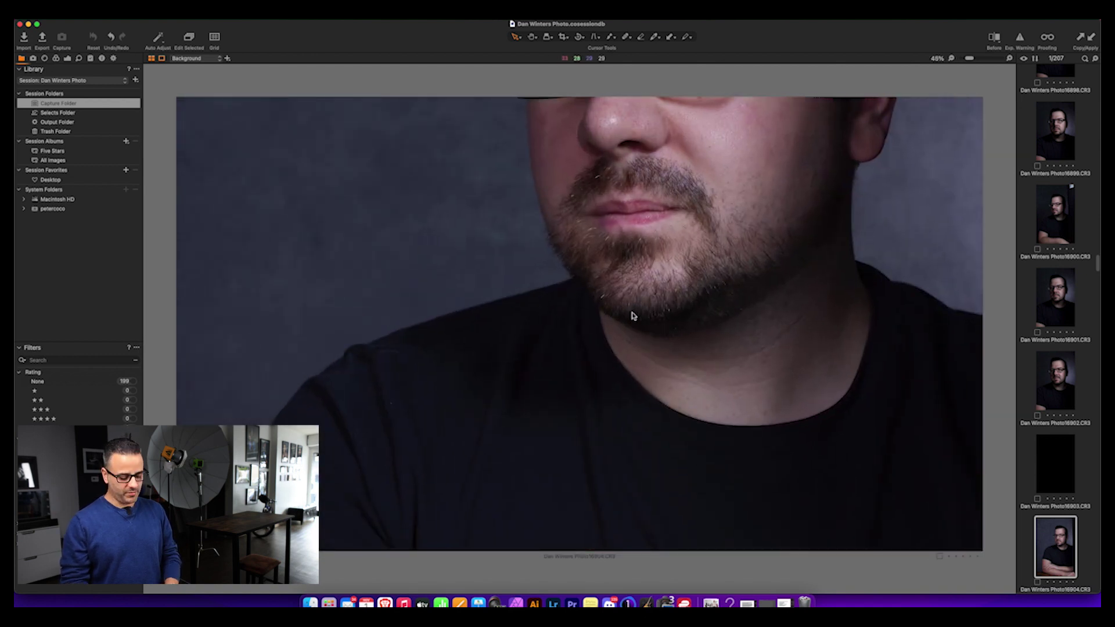
scroll(573, 466, down, 2)
scroll(573, 466, down, 3)
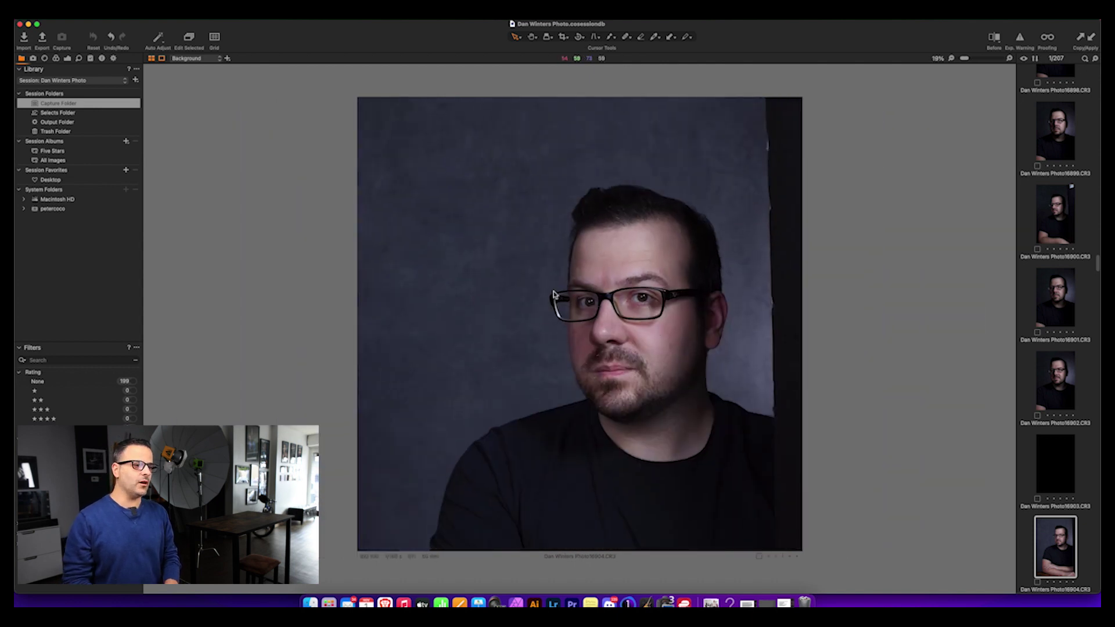
scroll(555, 293, up, 2)
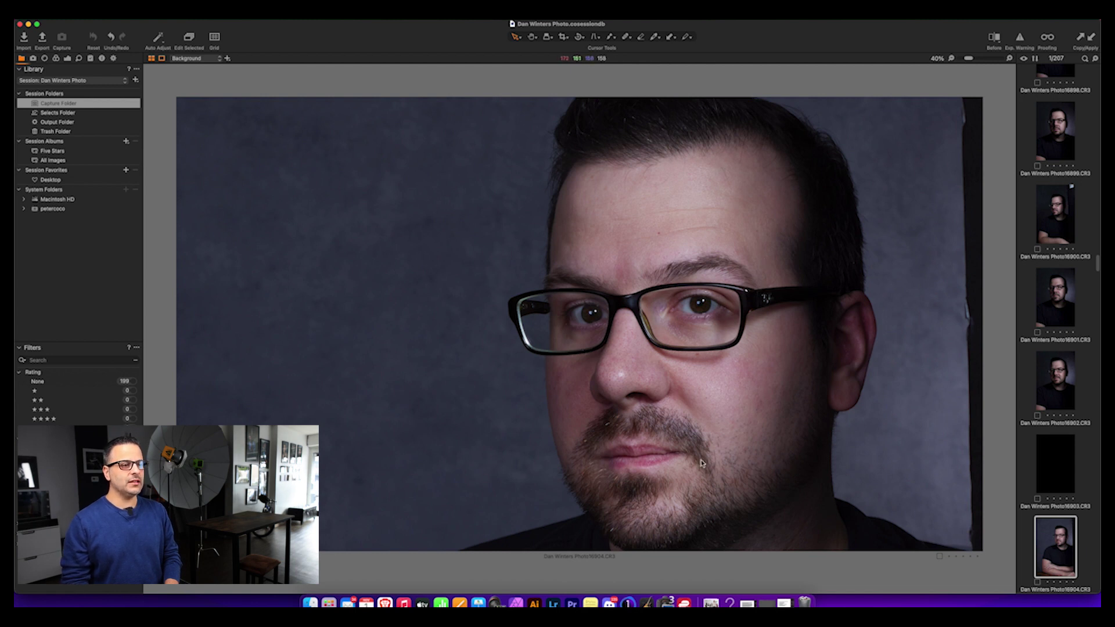
key(super+0)
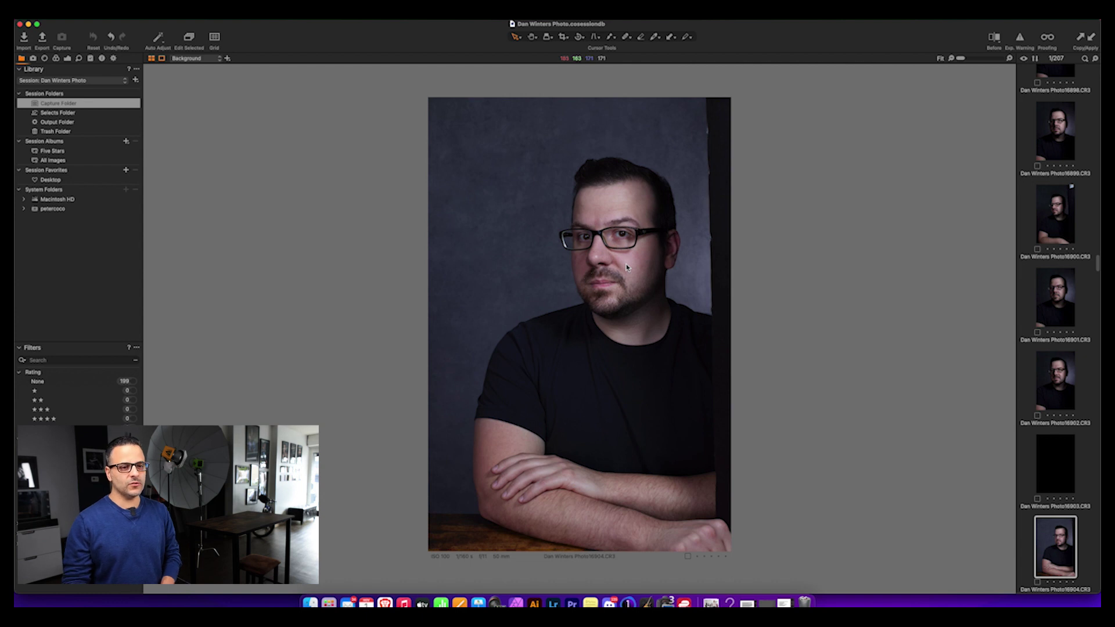
Open frame 16906 and inspect the light and shadow transition on the face at close range
key(Right)
key(Right)
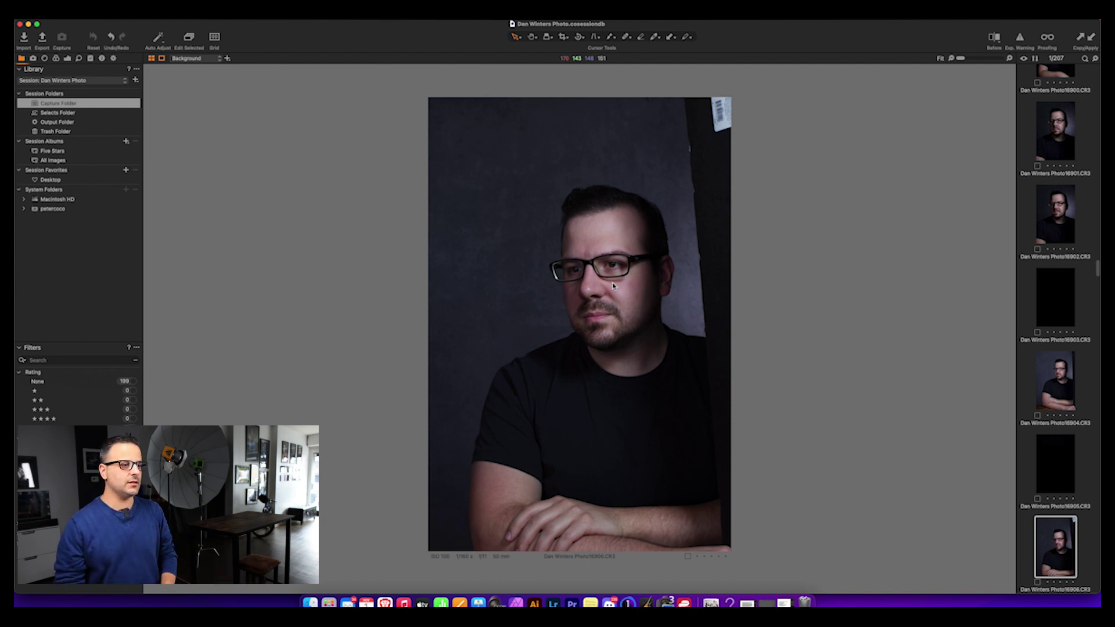
scroll(613, 286, up, 3)
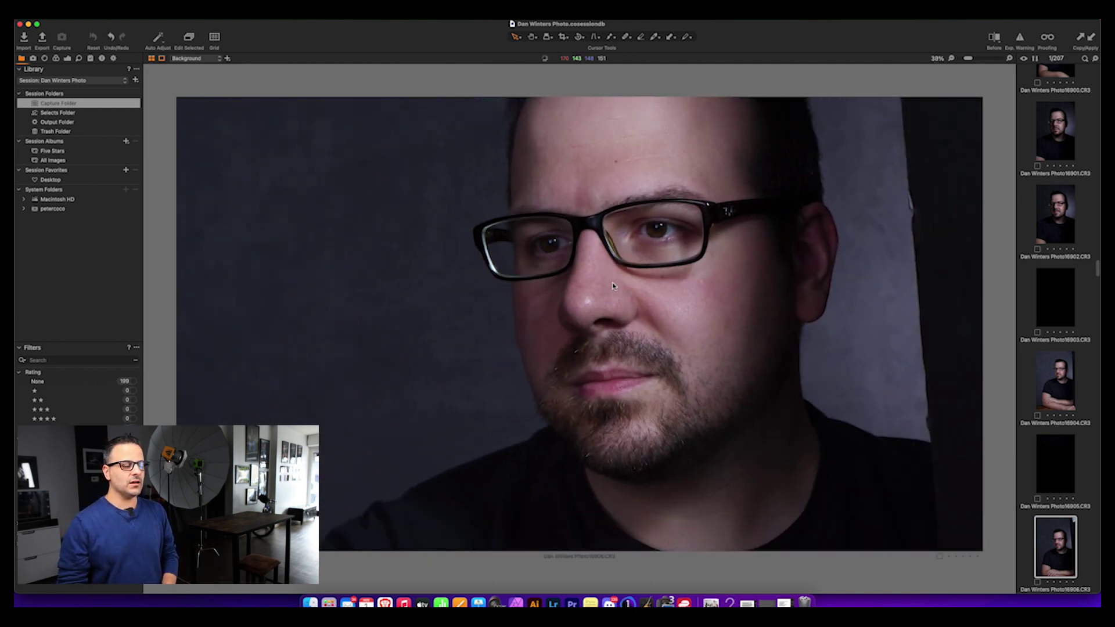
Review the darker portraits from frame 16907 up to frame 16912
key(Right)
key(Right)
key(Right)
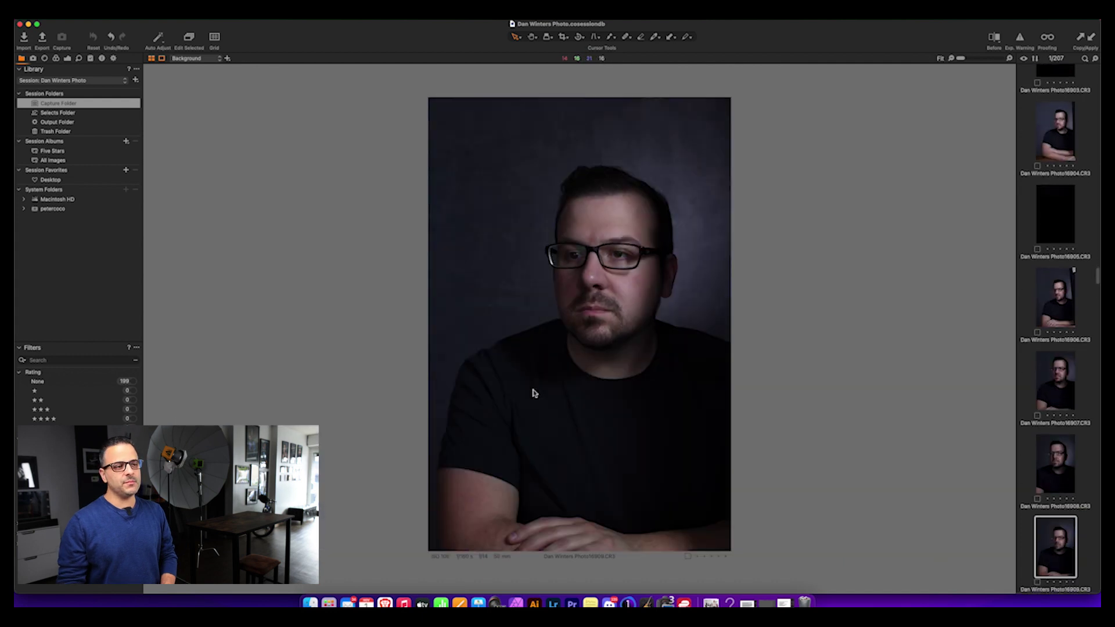
key(Right)
key(Right)
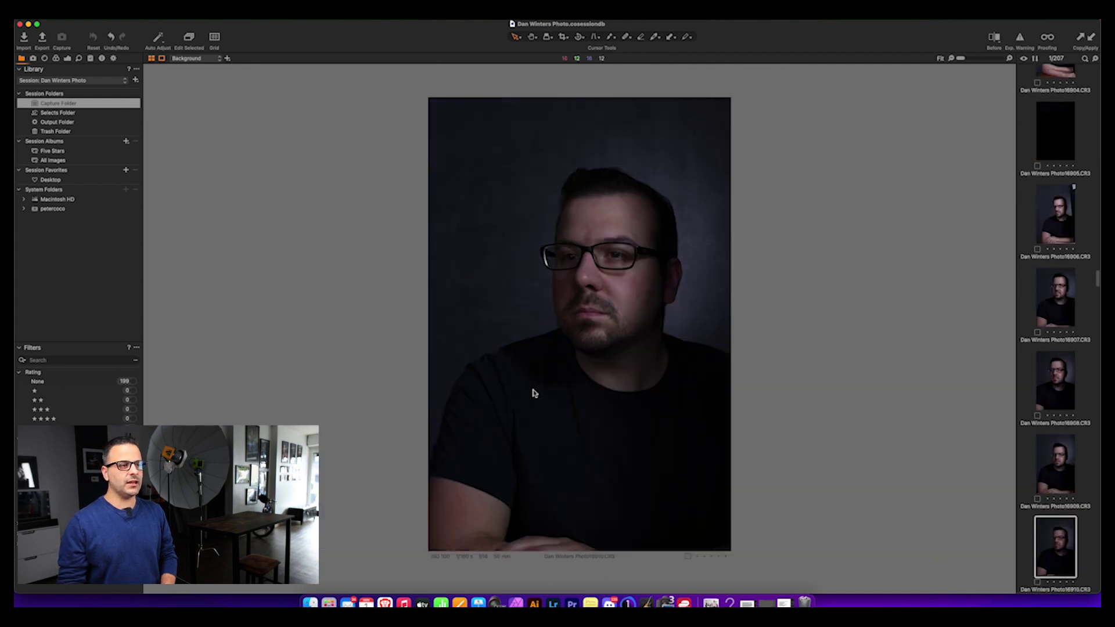
key(Right)
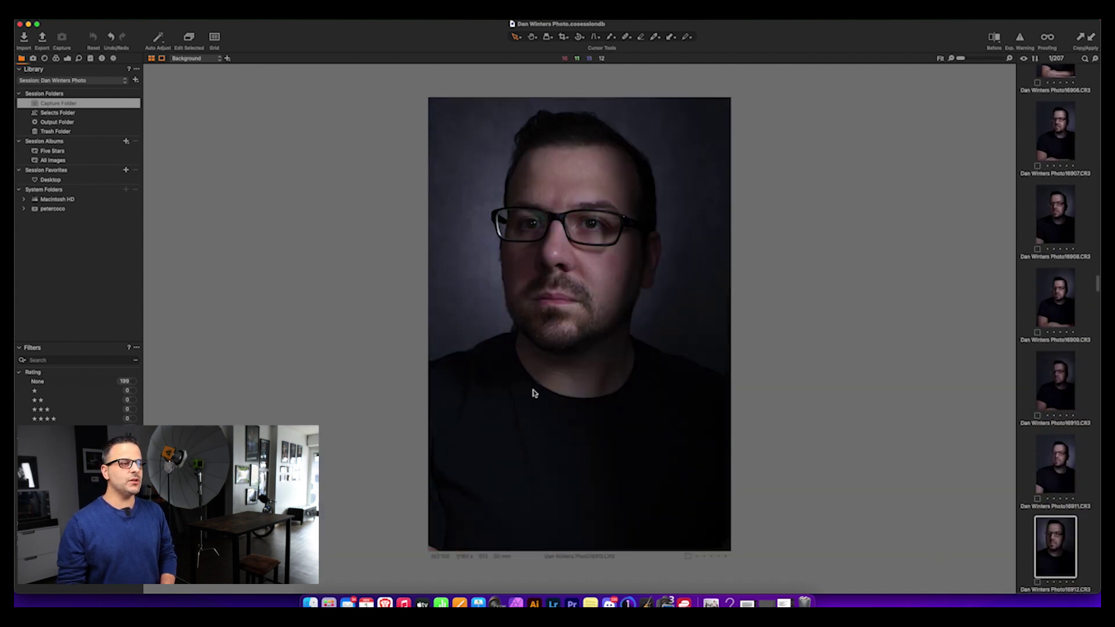
Compare frames 16912, 16913 and 16914, examining the head position and the background brightness
key(Right)
key(Right)
key(Left)
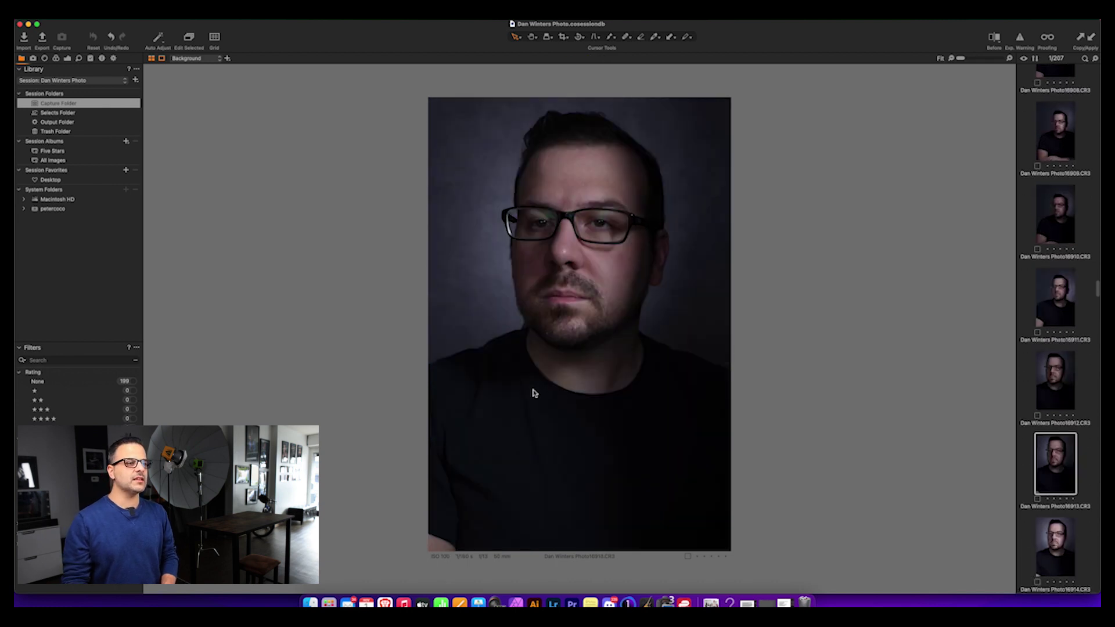
key(Left)
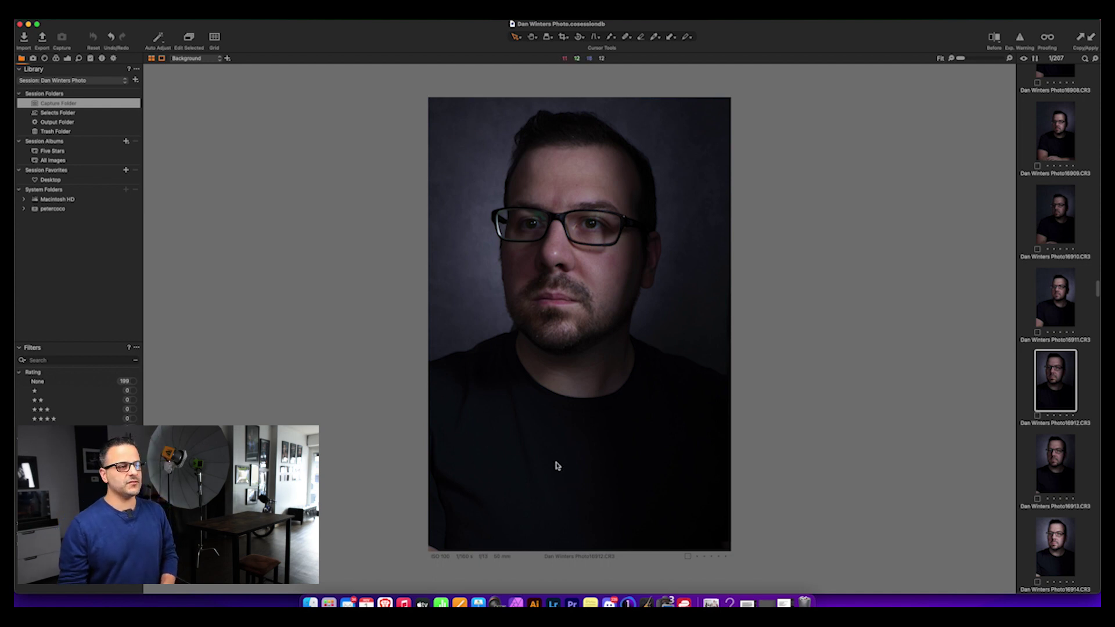
key(Right)
key(Right)
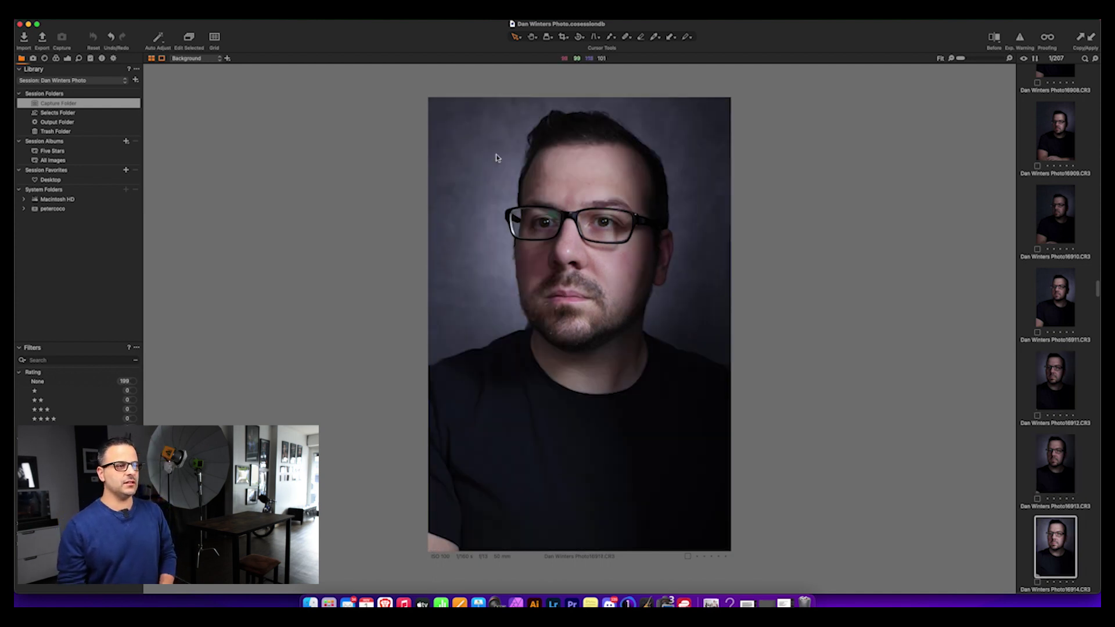
Advance through frames 16915 to 16919 and tag portrait 16919 green
key(Right)
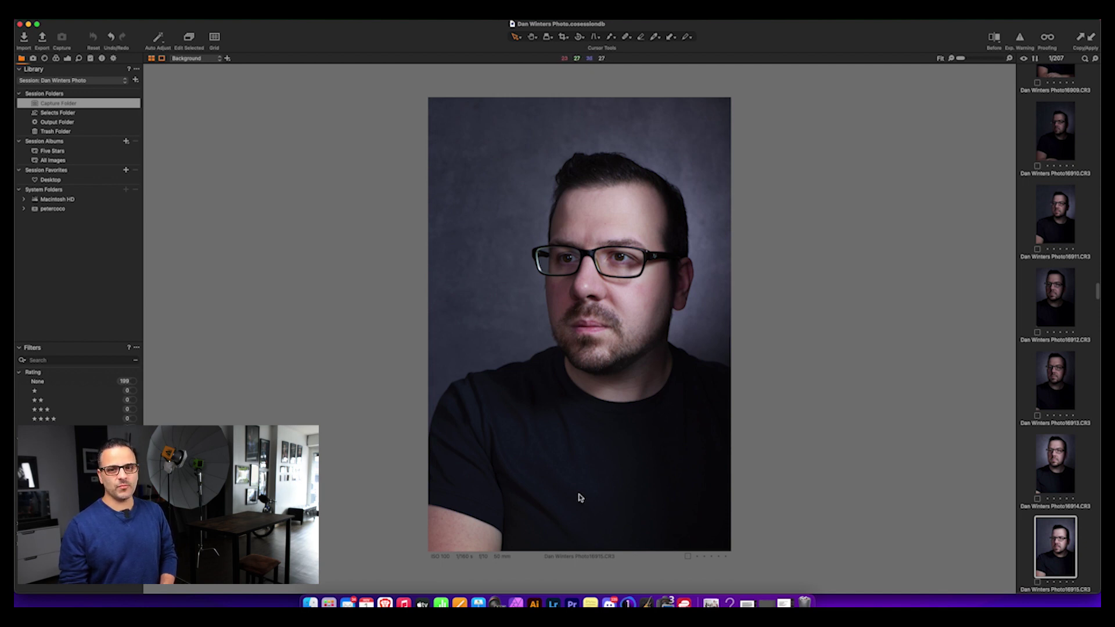
key(Right)
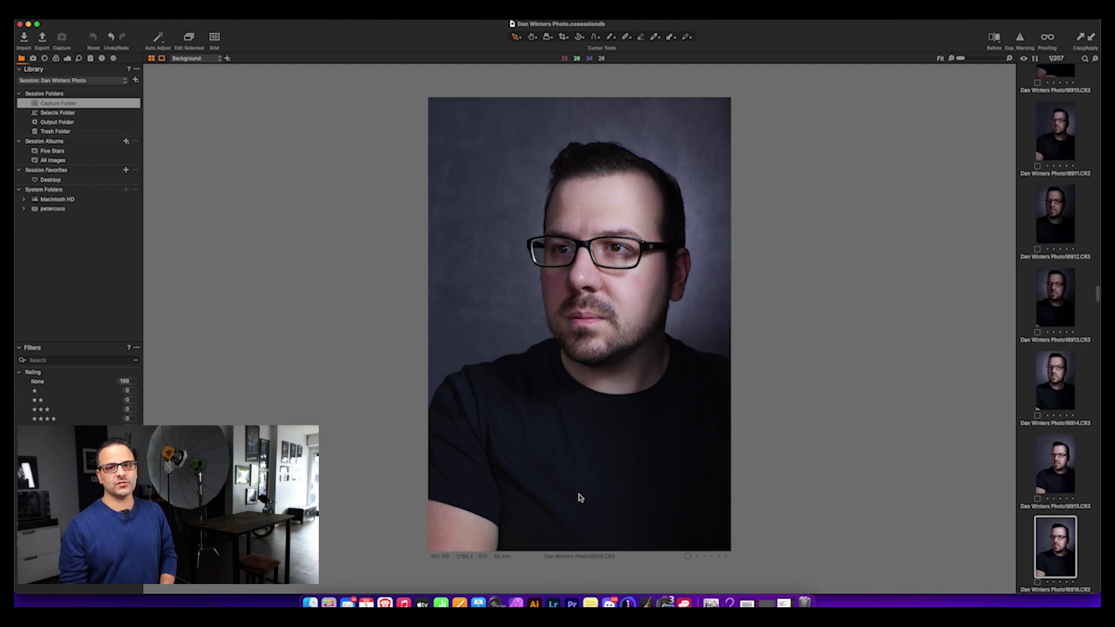
key(Right)
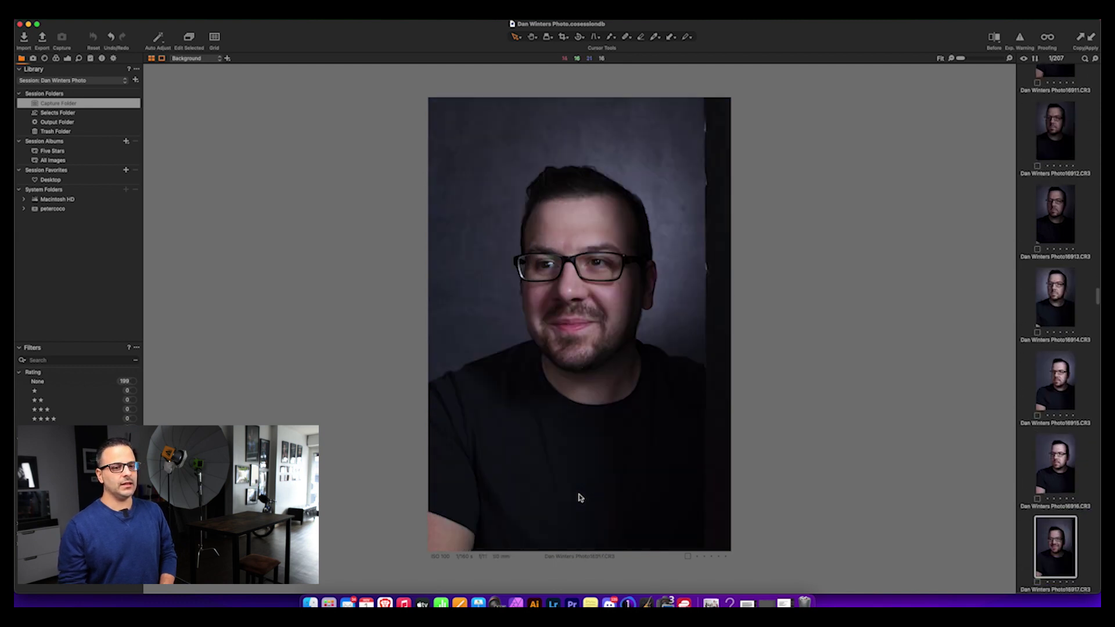
key(Right)
key(Right)
key(plus)
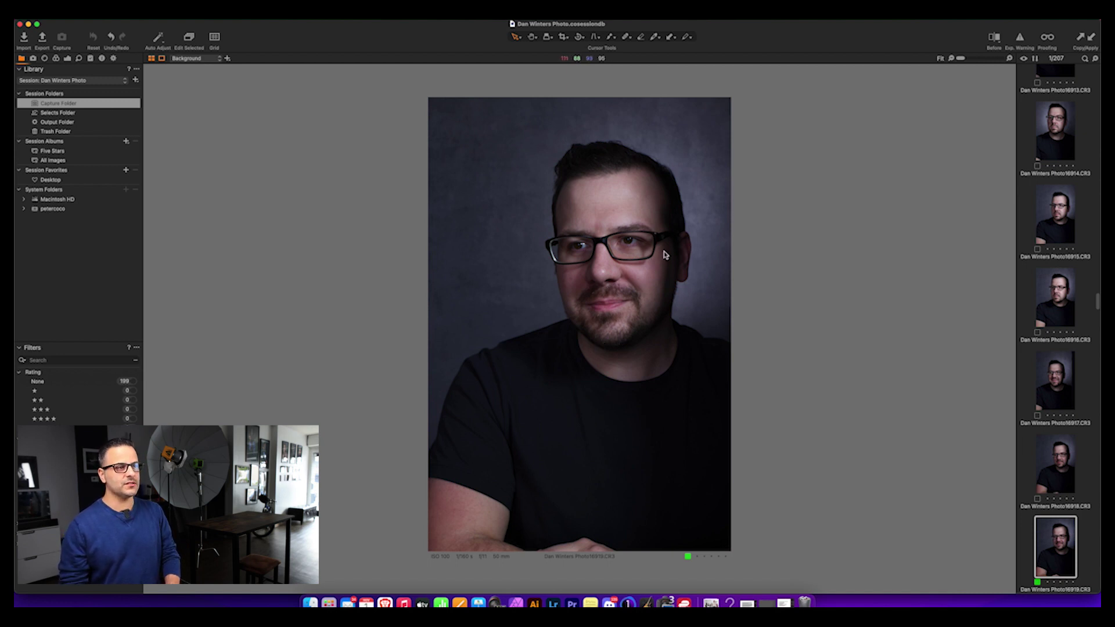
Inspect the green-tagged frame 16919 up close, examining the eyes, face shadows and backdrop
scroll(649, 247, up, 5)
scroll(649, 247, down, 5)
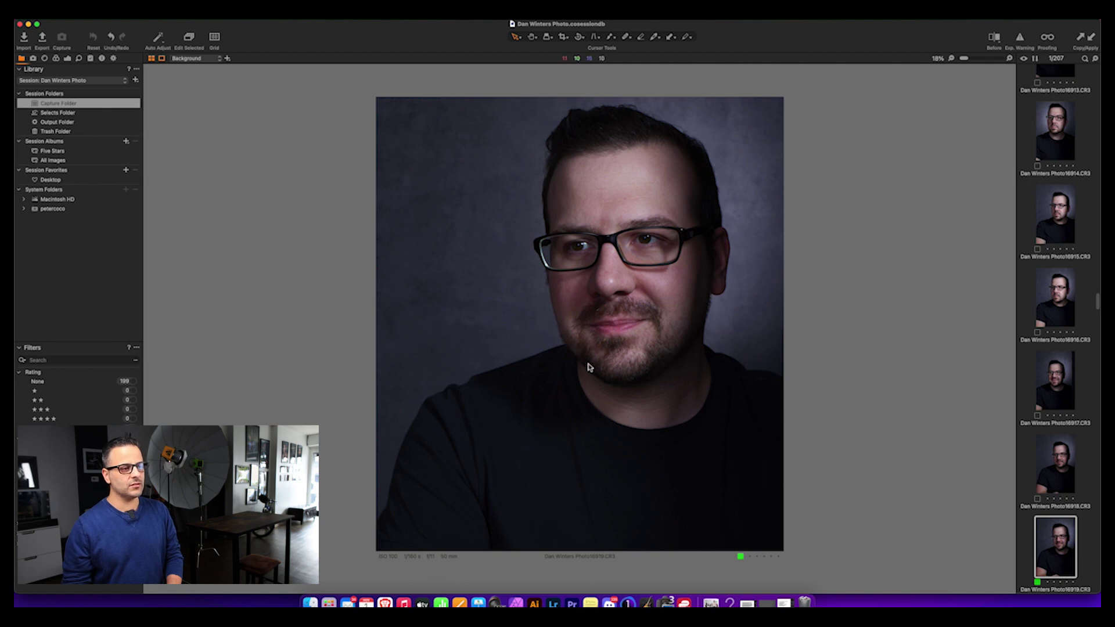
scroll(665, 248, up, 5)
scroll(666, 249, down, 3)
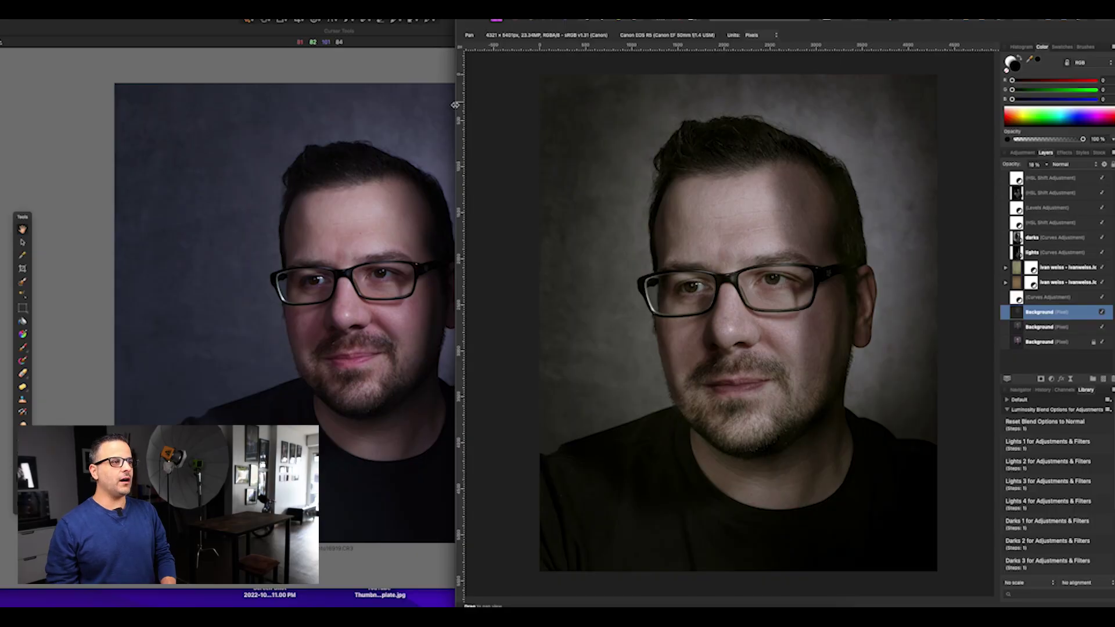
Narrow the Affinity Photo window and reposition its retouched portrait so the raw capture shows fully beside it
drag(458, 105, 493, 102)
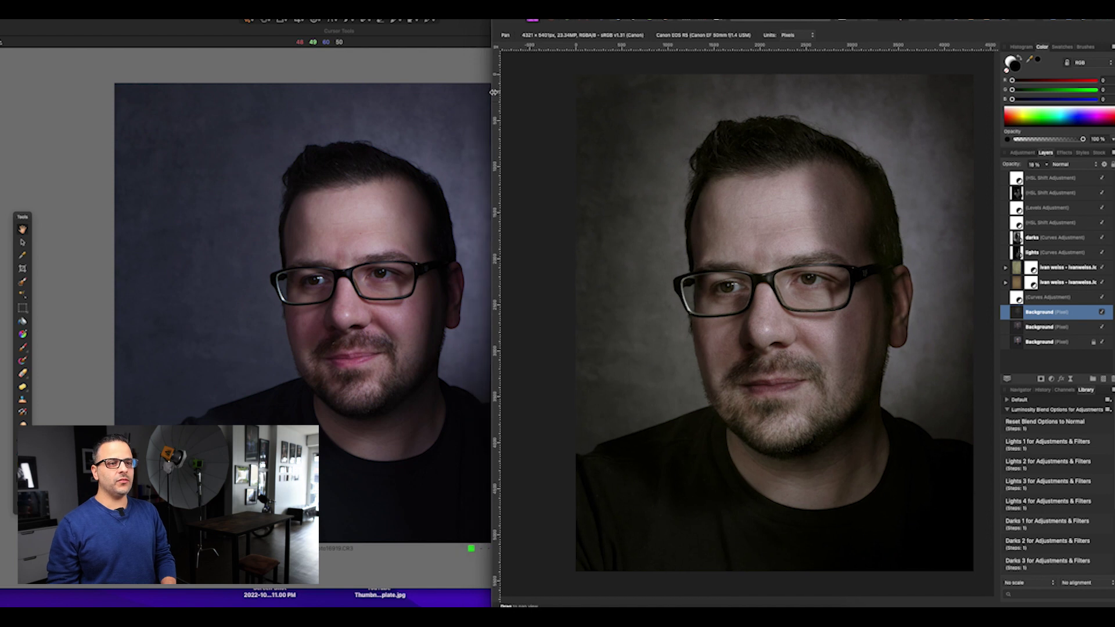
scroll(649, 184, right, 5)
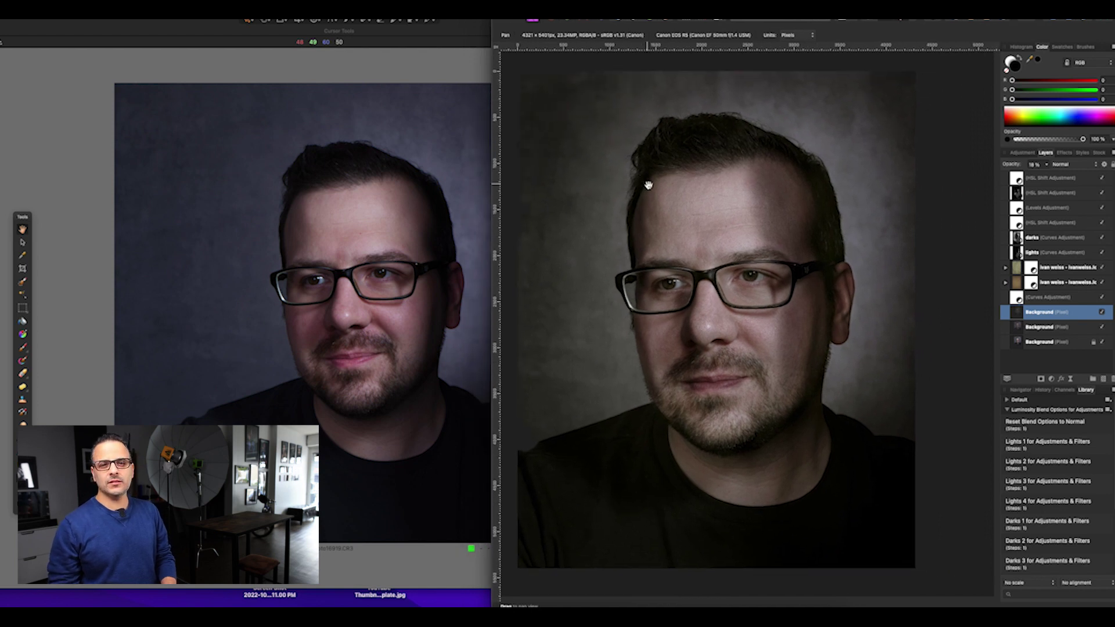
drag(491, 185, 546, 185)
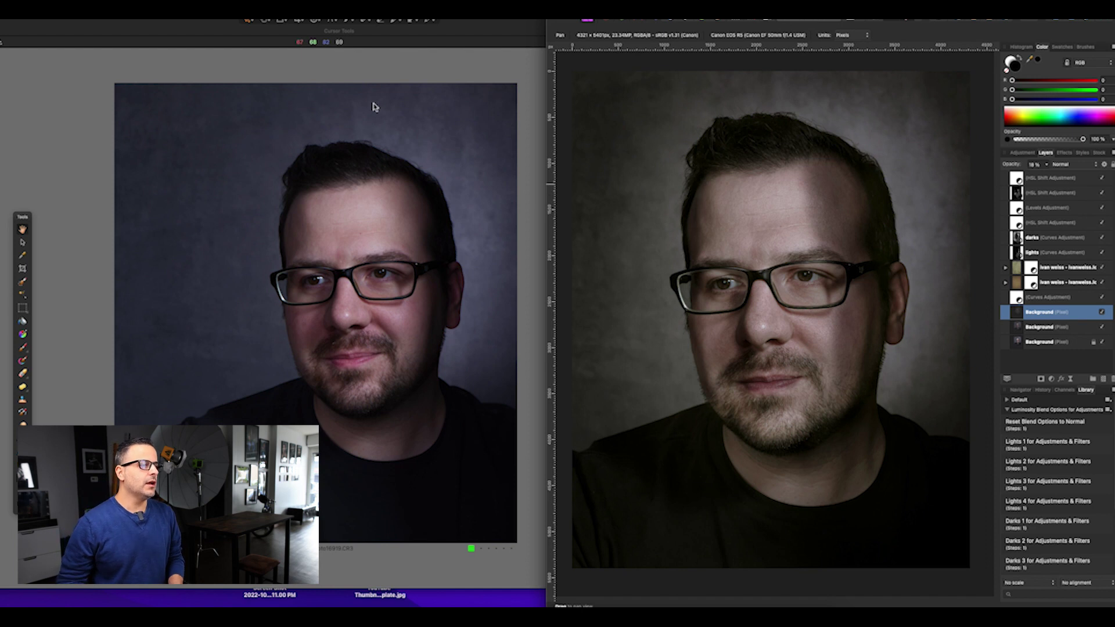
Enlarge the raw portrait in Capture One to 20% and bring the retouched Affinity Photo version back beside it for comparison
click(376, 234)
scroll(376, 234, up, 2)
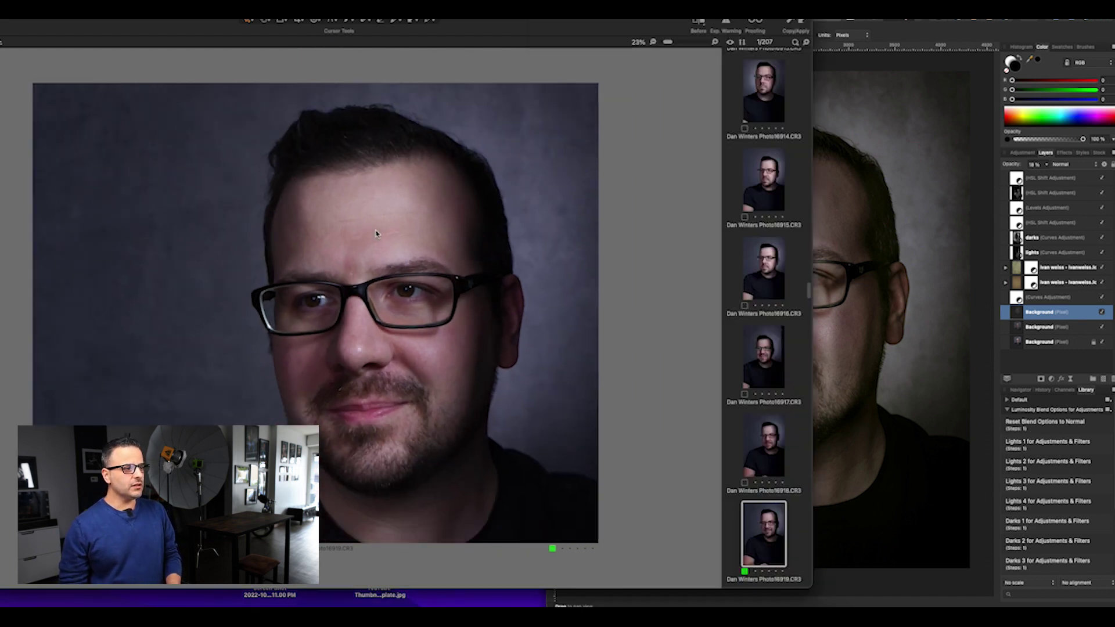
scroll(377, 234, down, 1)
drag(444, 386, 419, 370)
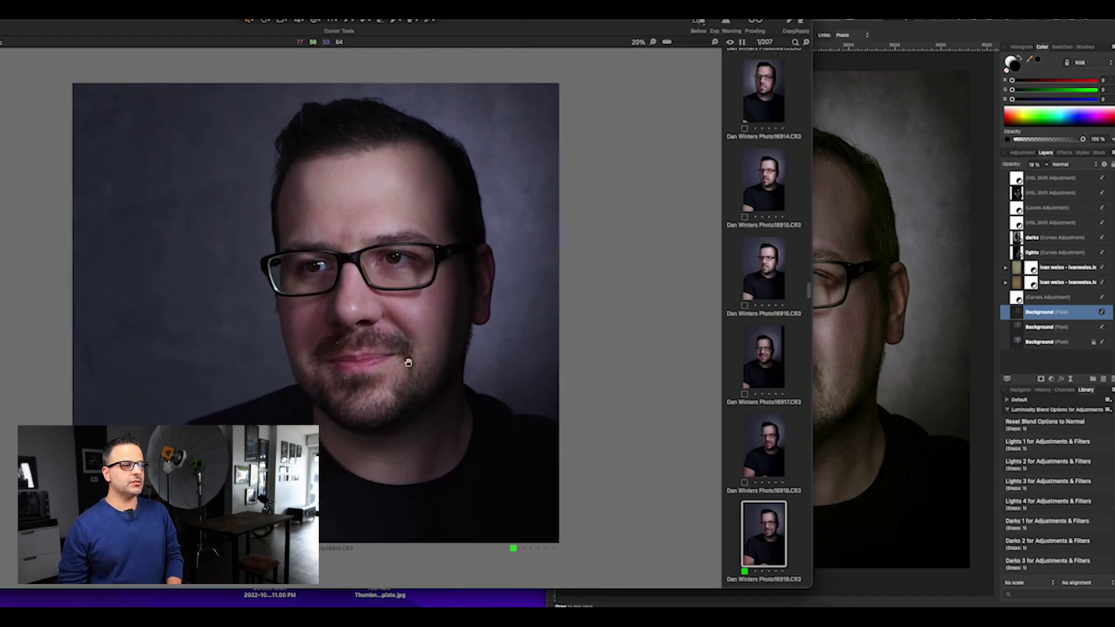
click(904, 337)
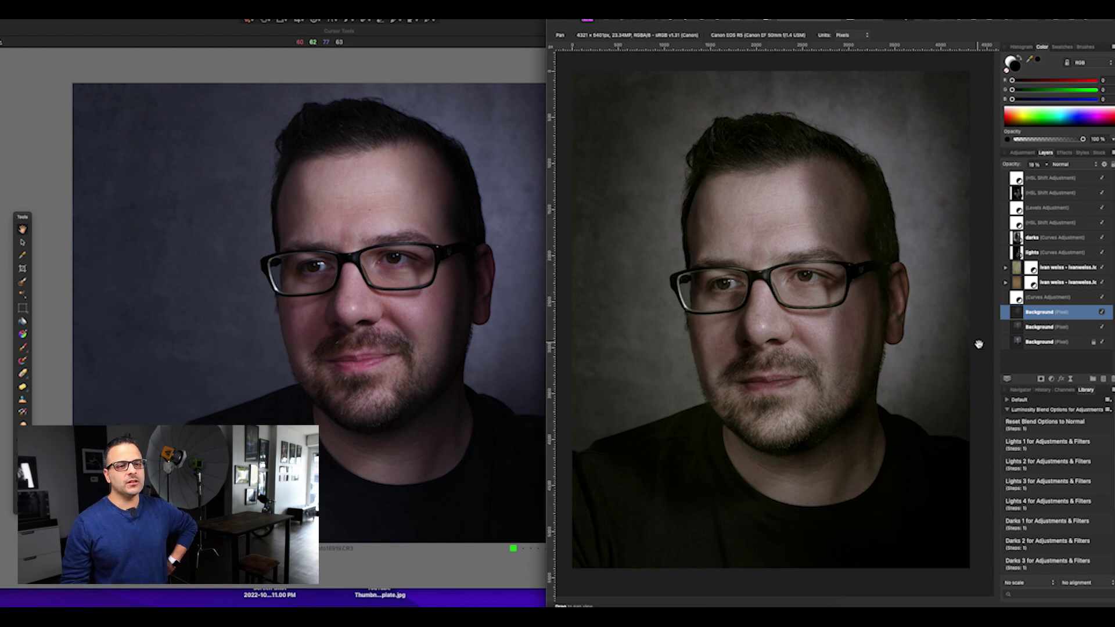
Walk through the upper adjustment layers, from the top HSL Shift adjustments and Levels down to the darks and lights curves
click(1055, 180)
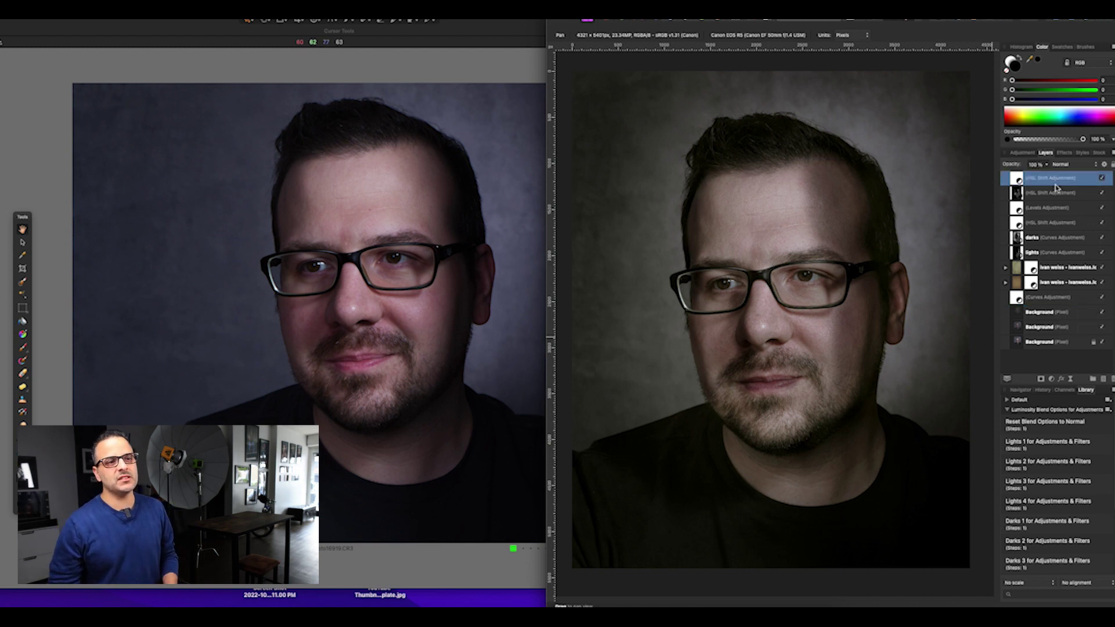
click(1057, 192)
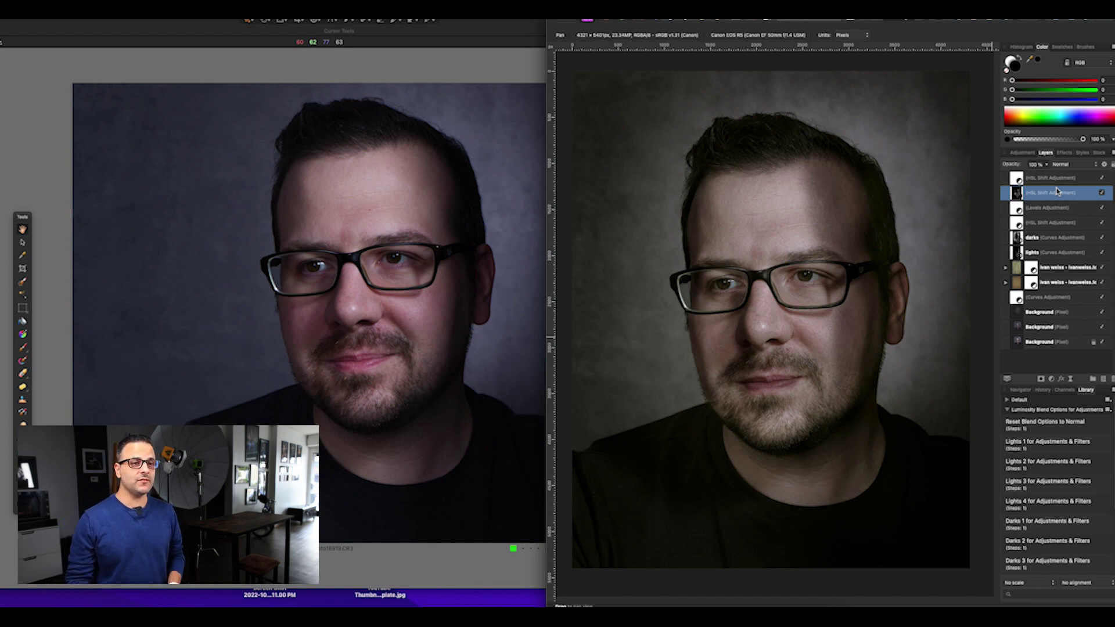
click(1081, 178)
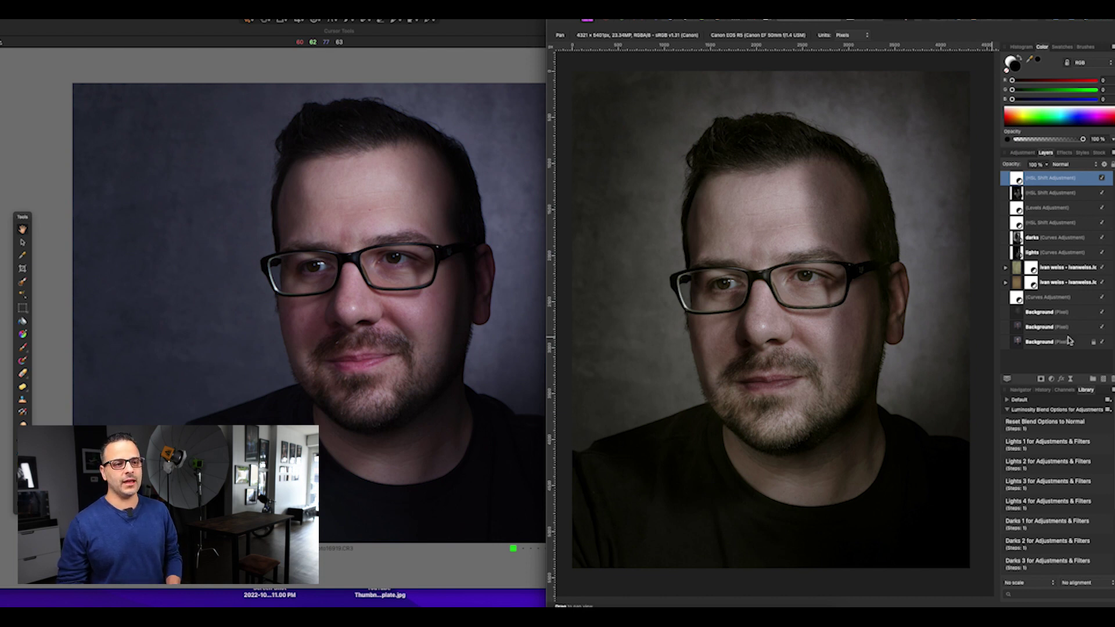
click(1077, 195)
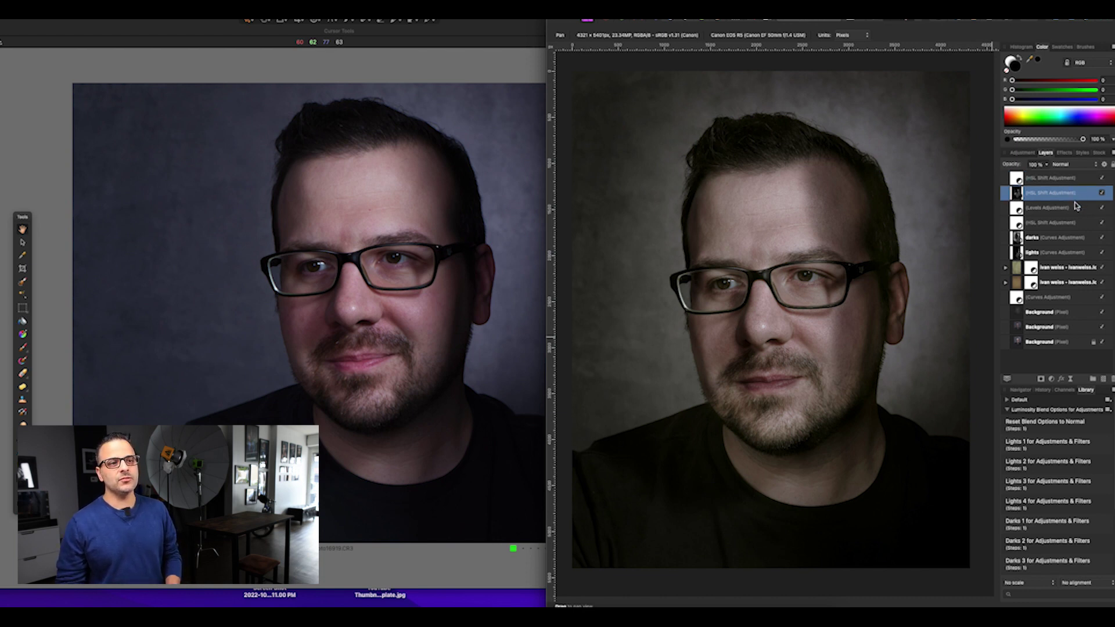
click(1077, 208)
click(1074, 223)
click(1073, 238)
click(1071, 255)
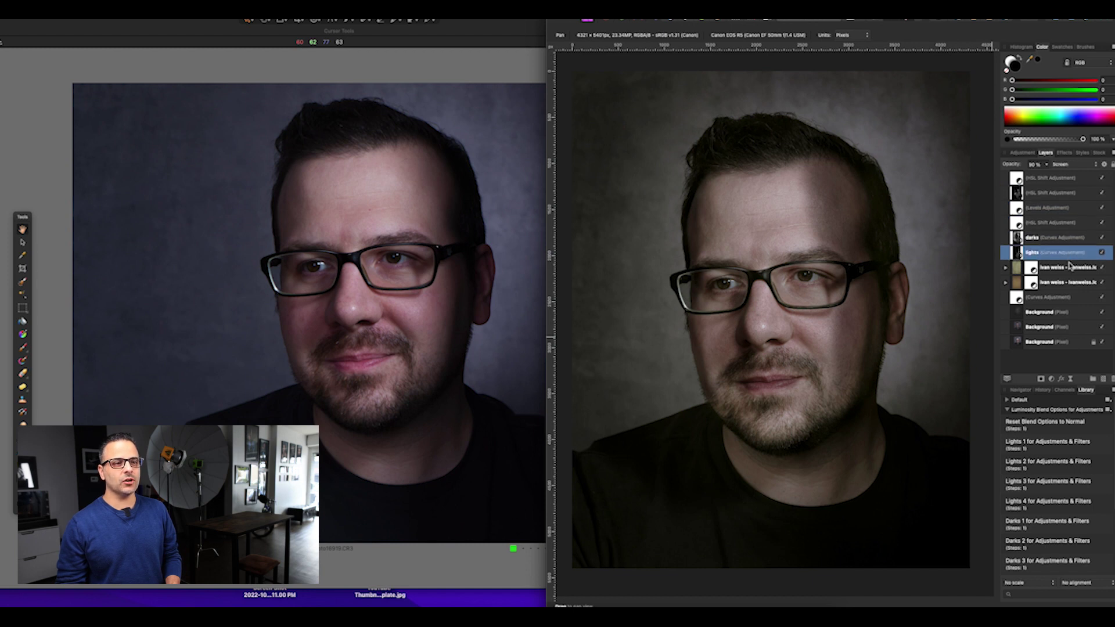
click(1079, 183)
click(1076, 197)
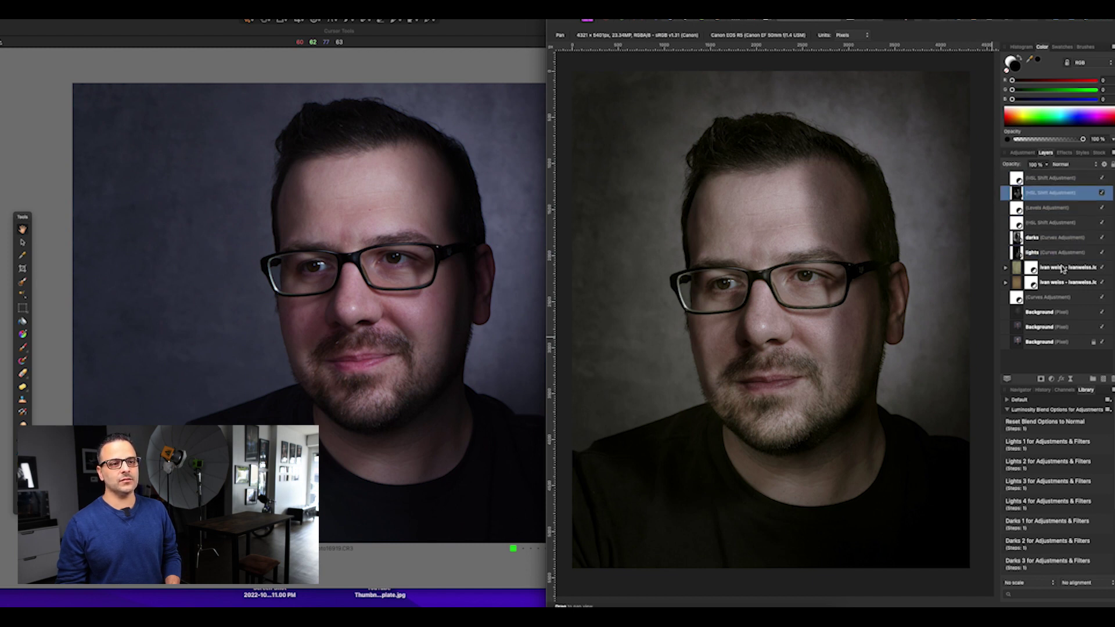
Review the two texture layers between the lights curves and the lower Curves adjustment, checking their blend settings
click(1063, 268)
click(1079, 286)
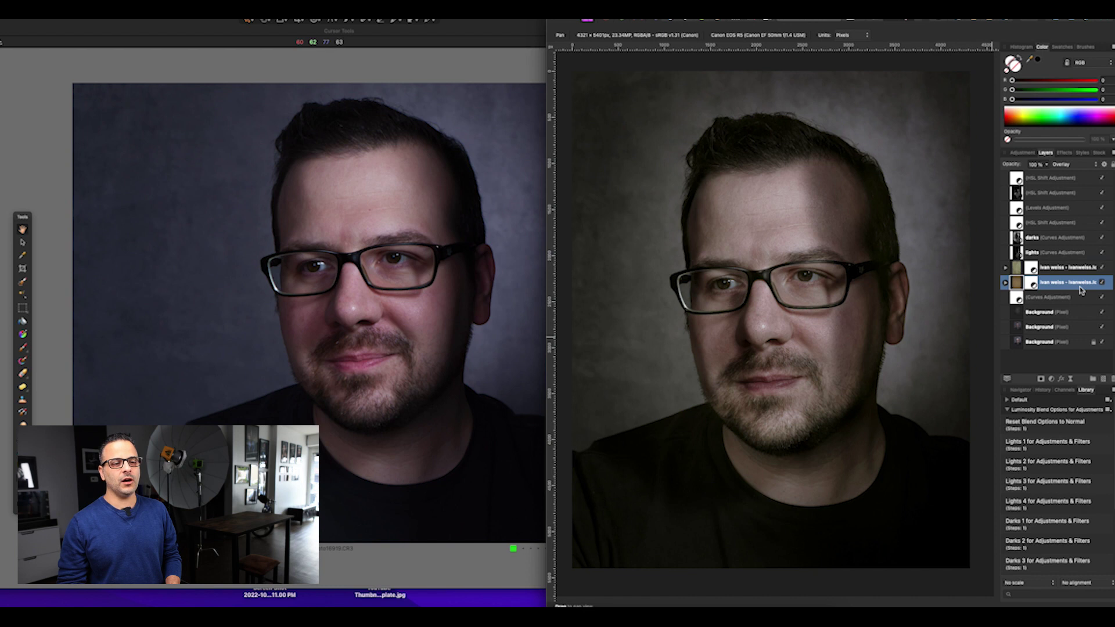
click(1077, 270)
click(1083, 285)
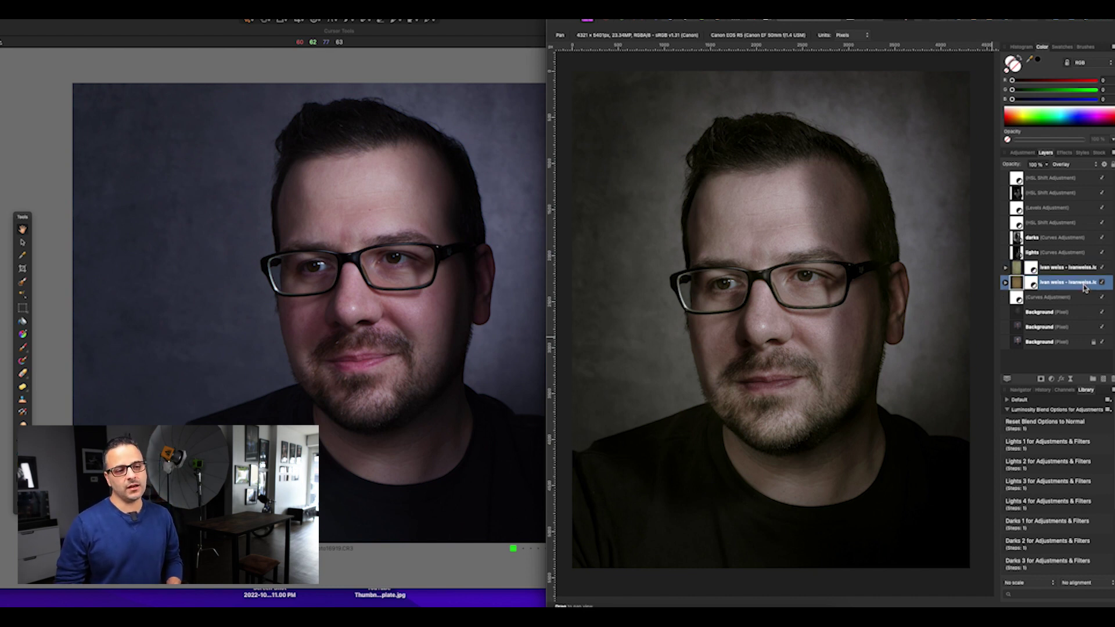
click(1080, 272)
click(1080, 283)
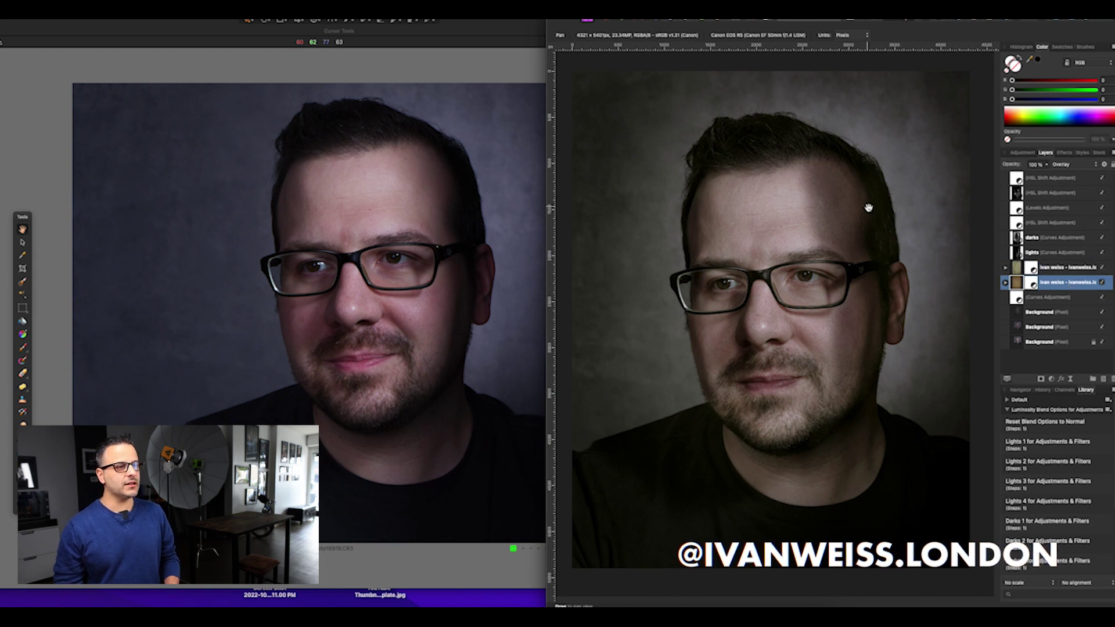
Review the lower Curves adjustment and the three Background pixel layers beneath it
click(1061, 299)
click(1062, 314)
click(1064, 329)
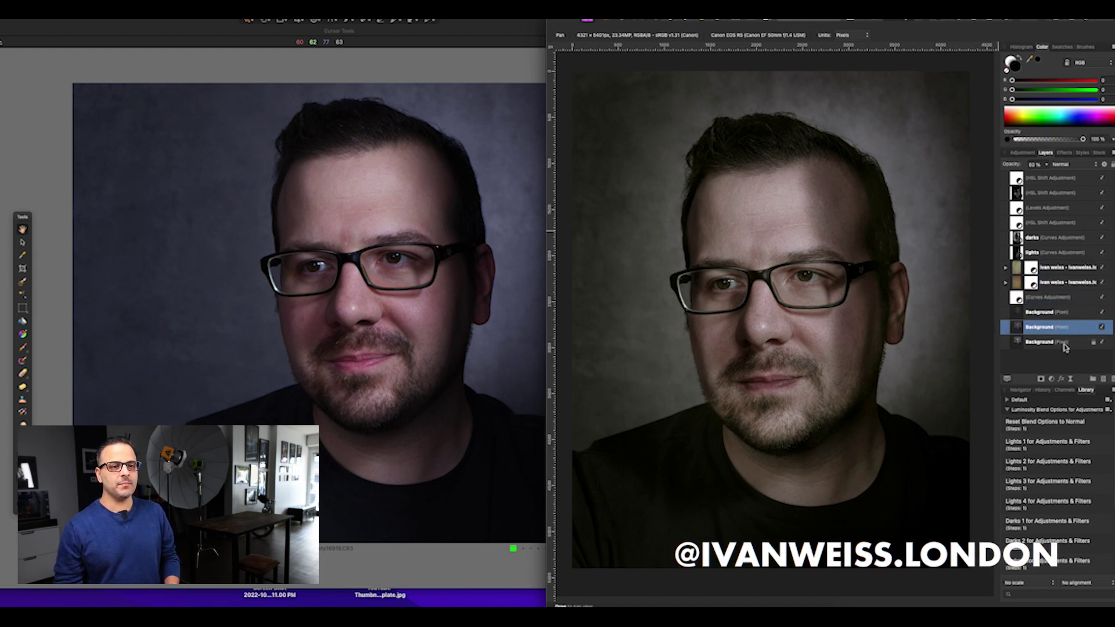
click(1065, 345)
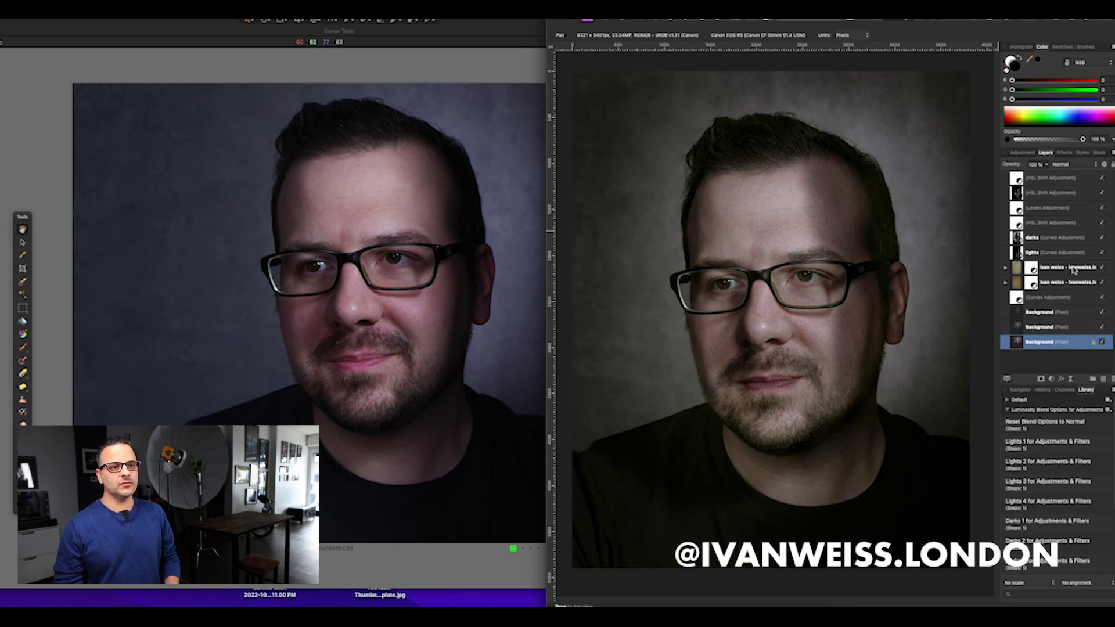
Hide every layer from the top HSL Shift adjustment down to the lower Curves adjustment, leaving only the Background layers visible
click(1066, 183)
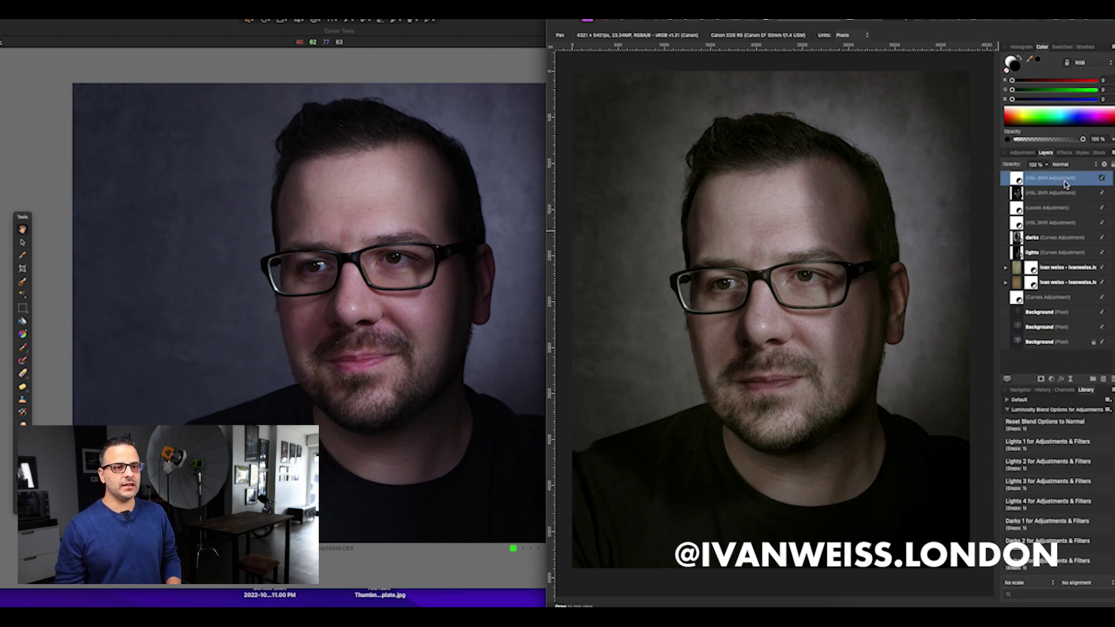
shift+click(1047, 297)
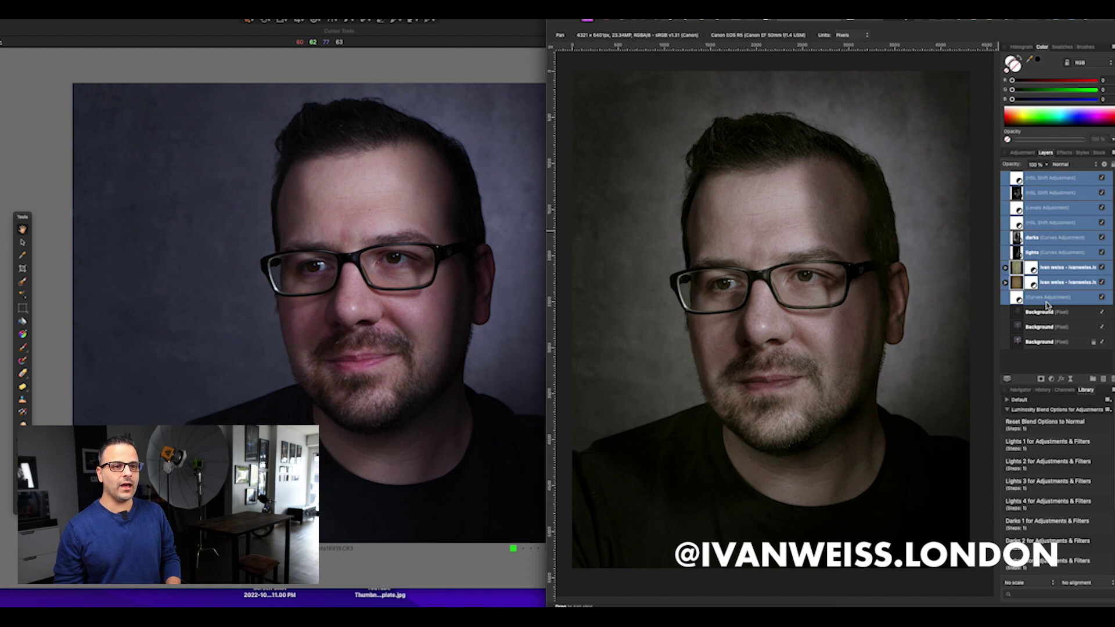
click(1102, 179)
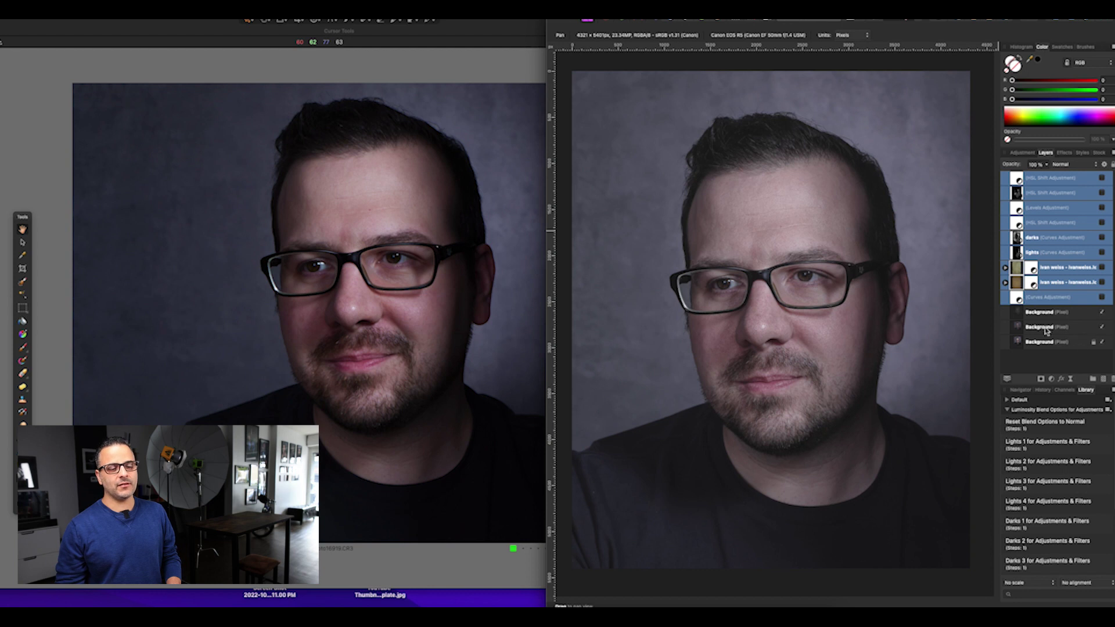
Compare the two upper Background retouching layers by switching their visibility off and back on
click(1079, 328)
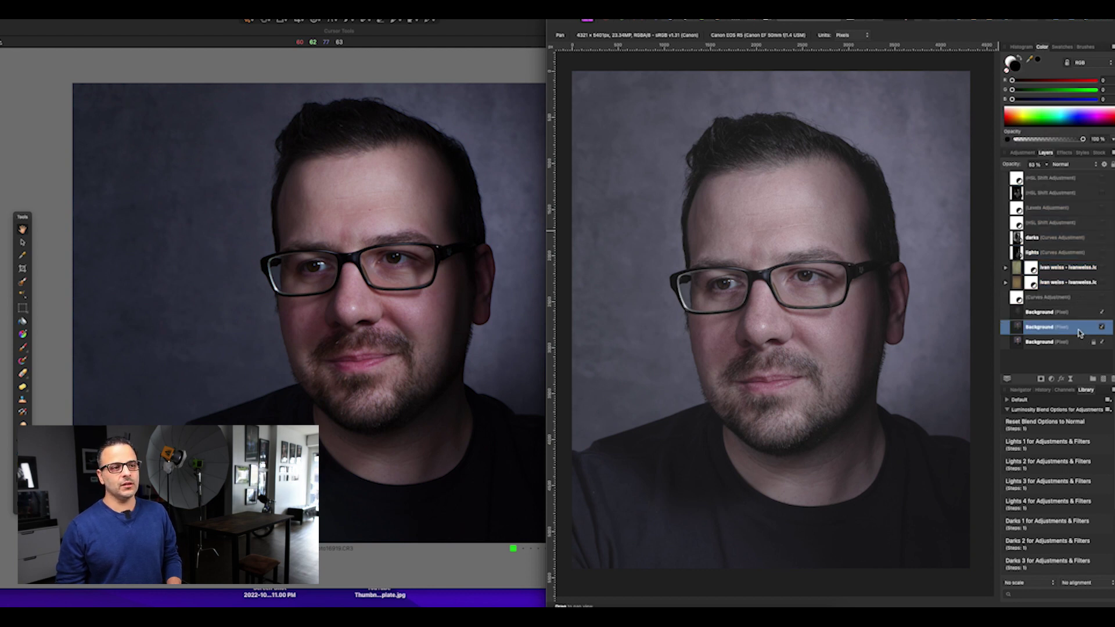
click(1078, 314)
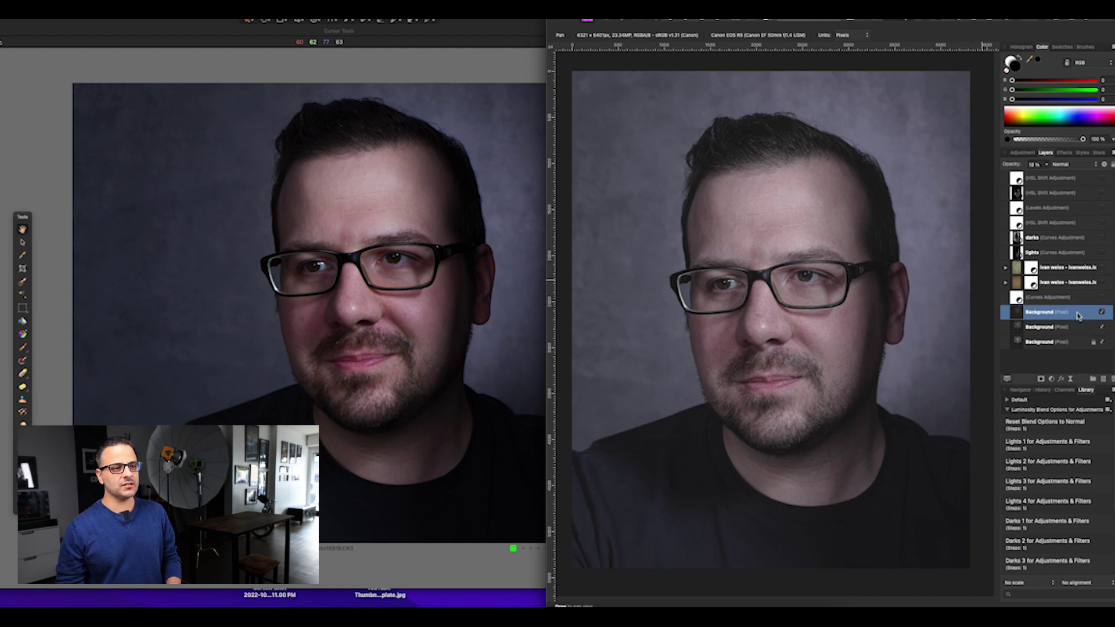
click(1082, 329)
click(1081, 317)
click(1082, 329)
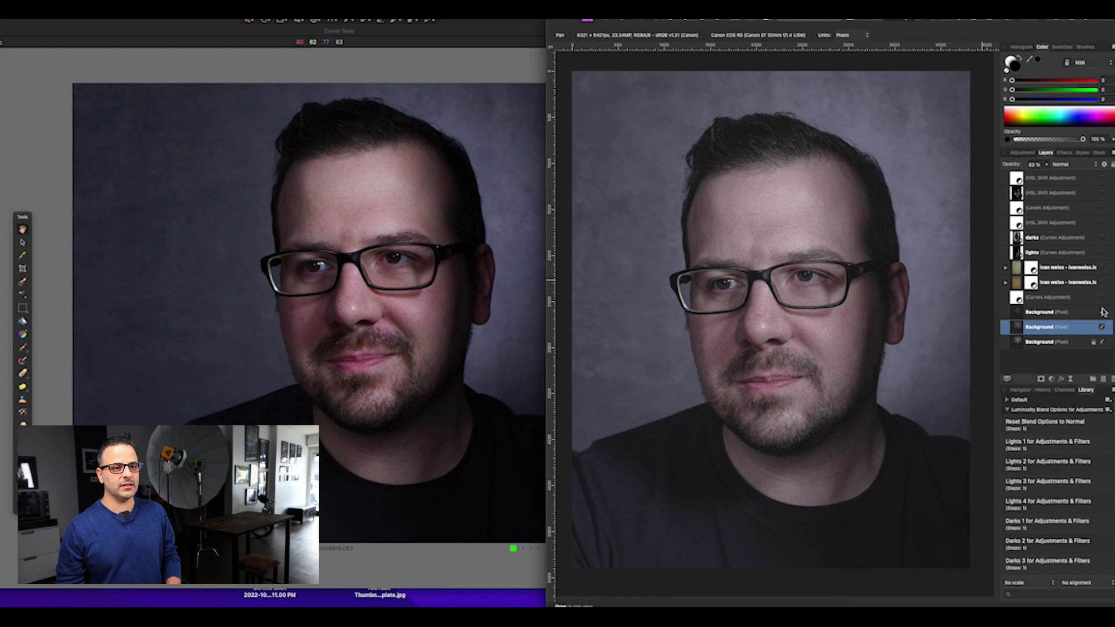
click(1103, 328)
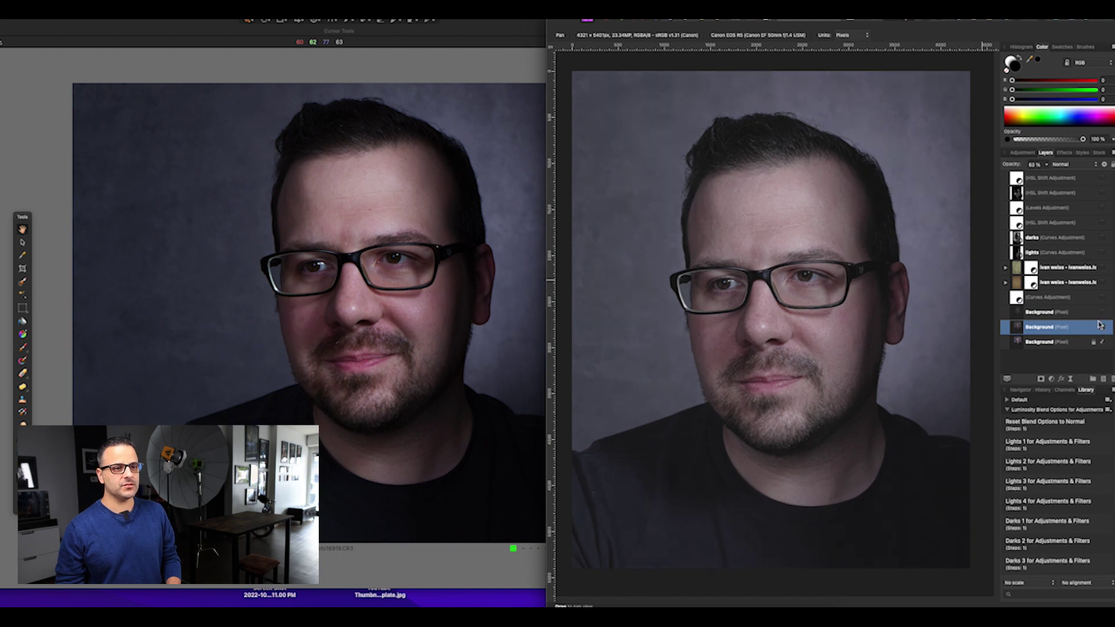
click(1103, 328)
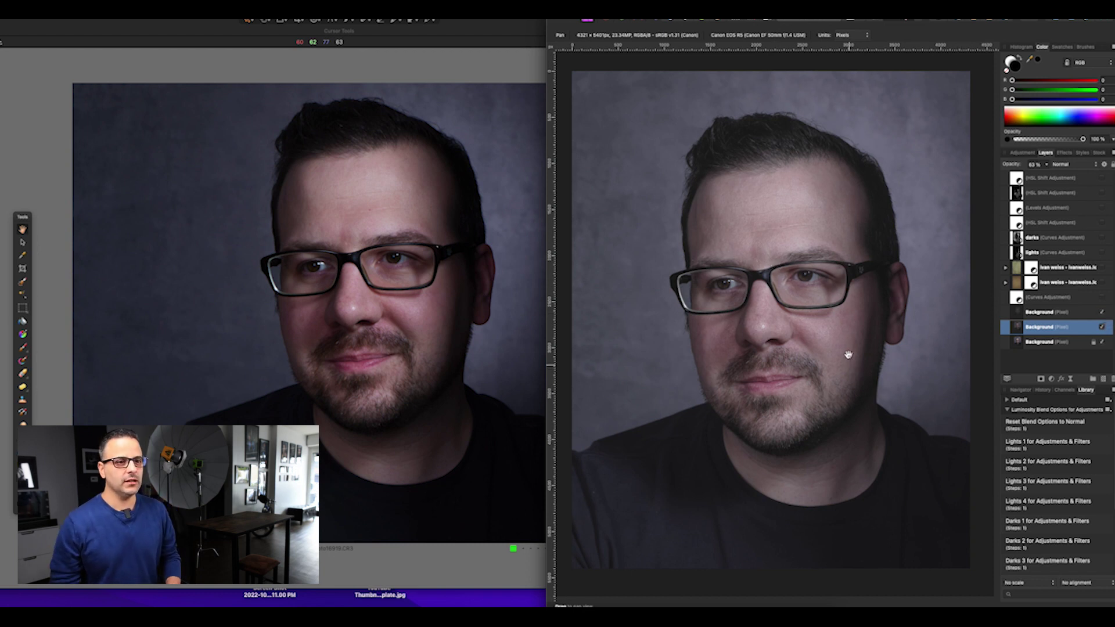
Show the Curves adjustment above the Background layers and inspect its curve settings, moving the dialog clear of the retouched portrait
click(1028, 298)
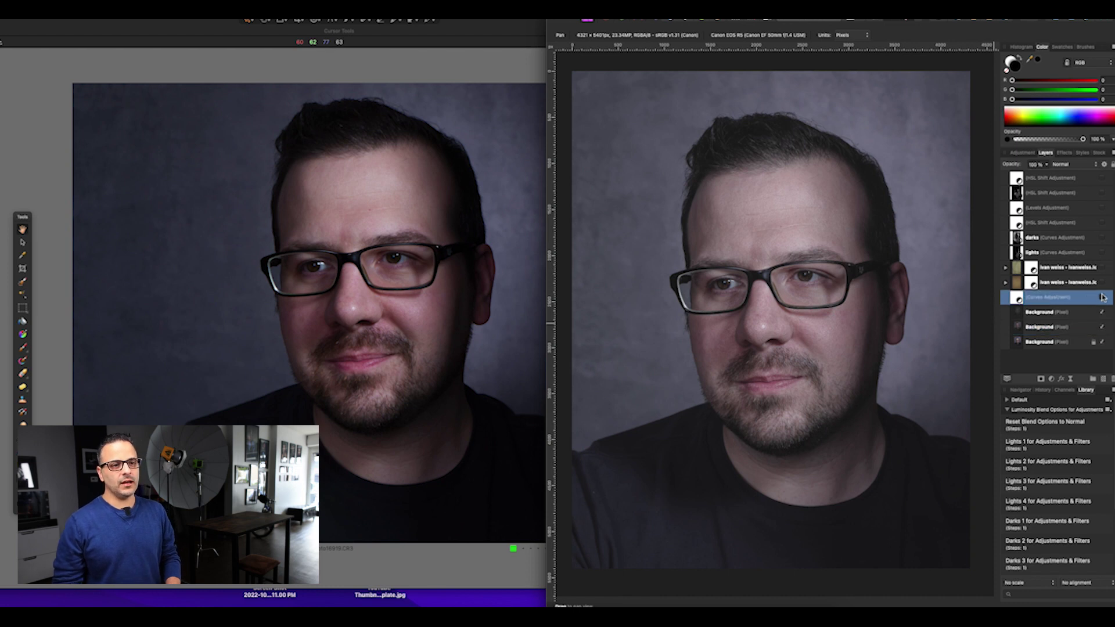
click(1103, 298)
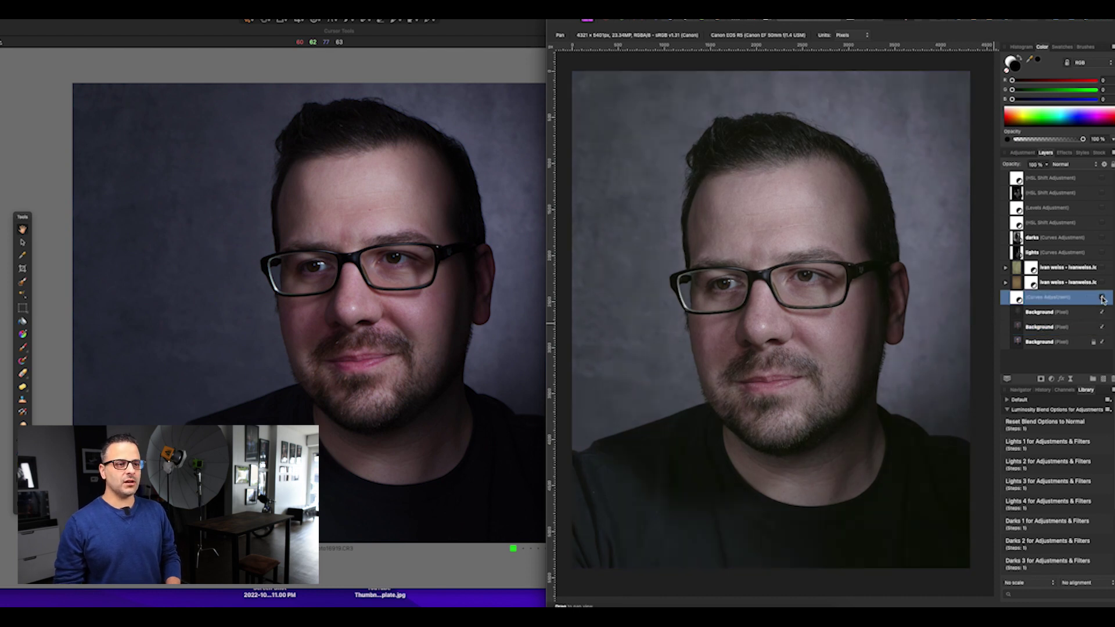
double_click(1008, 300)
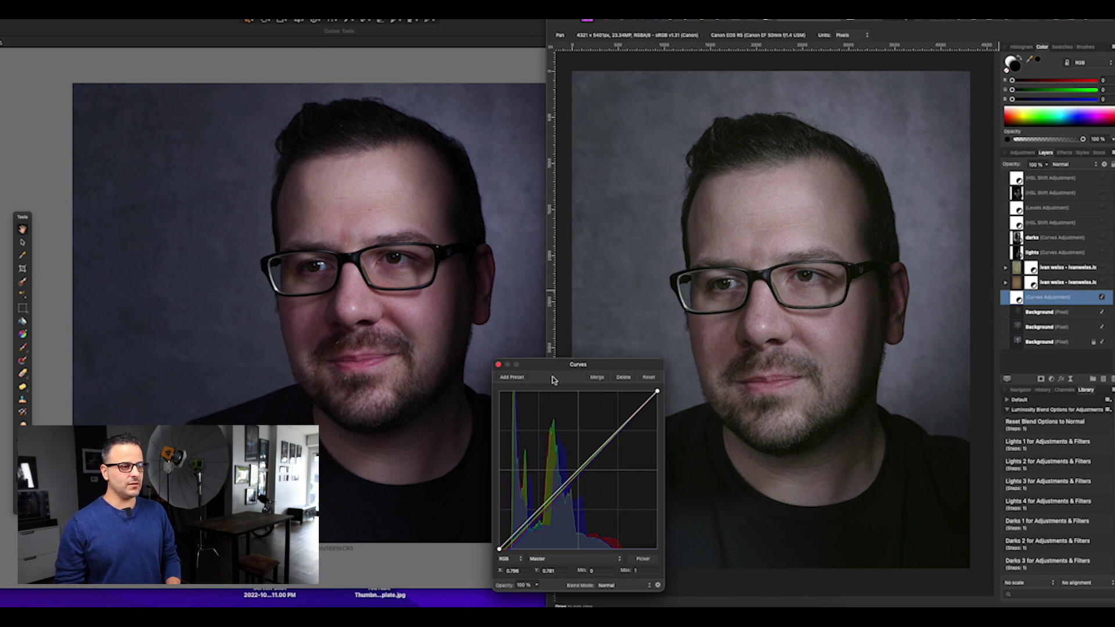
drag(552, 367, 419, 167)
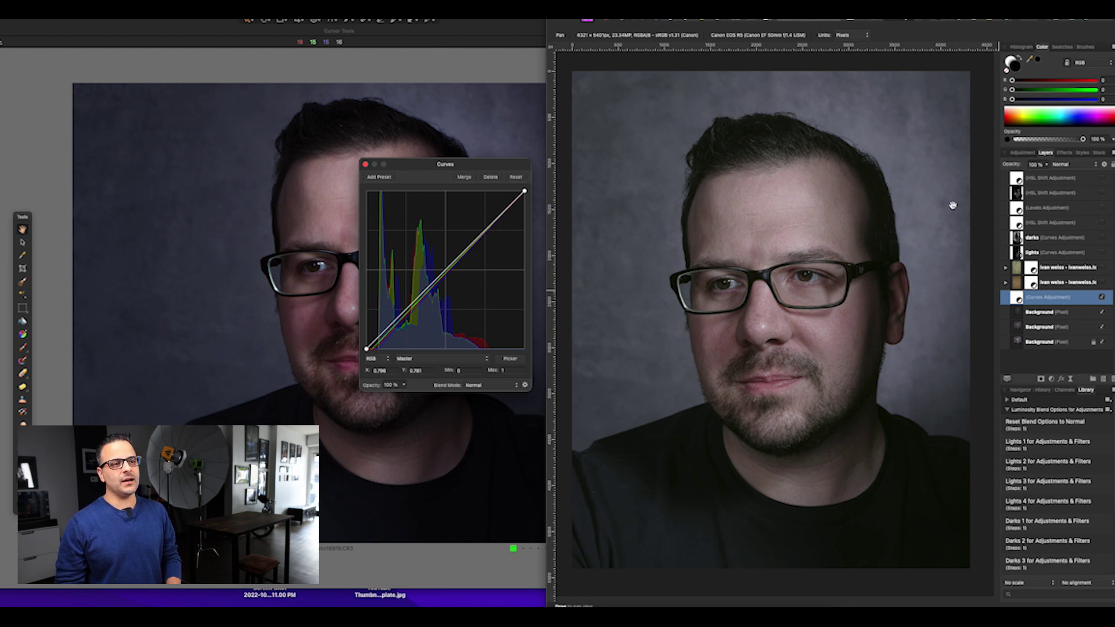
click(365, 164)
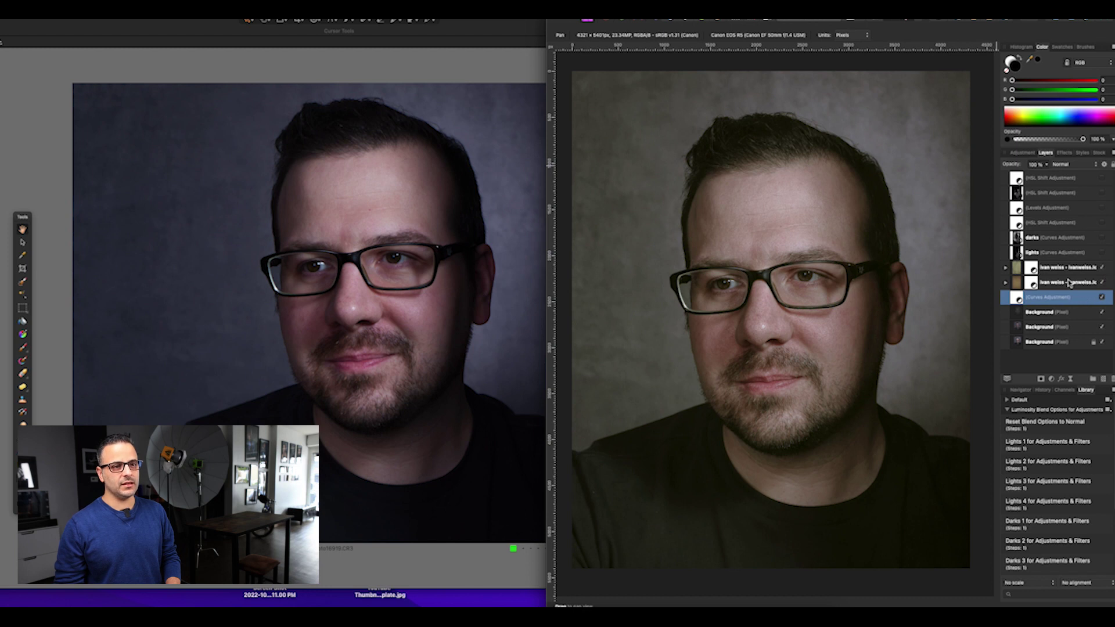
Show both texture layers, expand them and inspect the saturation settings of their nested HSL Shift adjustments
click(1030, 284)
click(1029, 270)
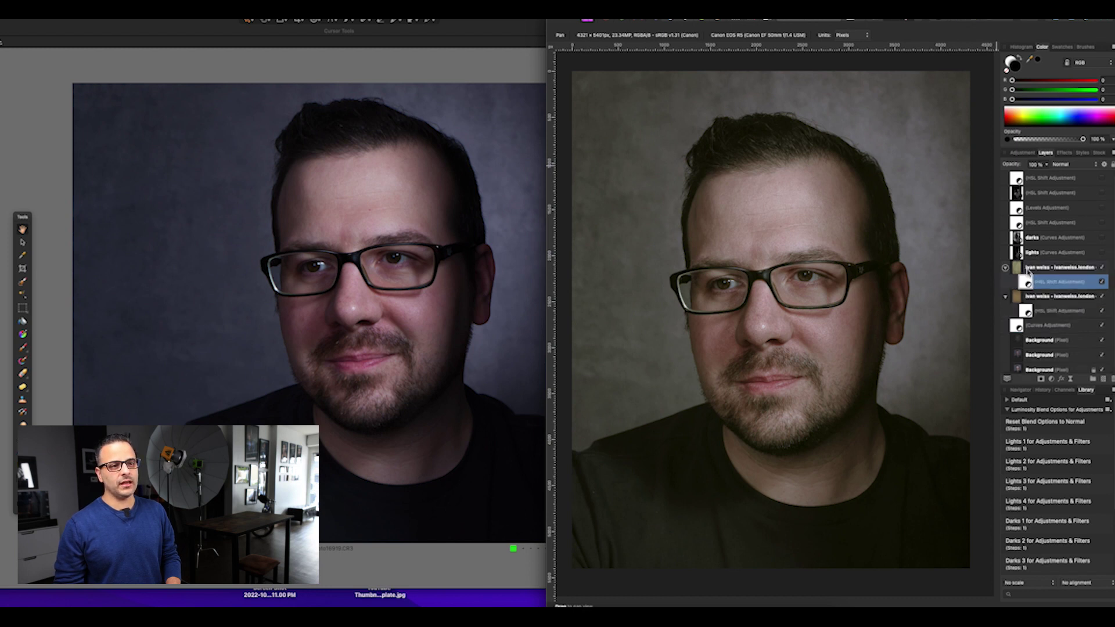
double_click(1026, 283)
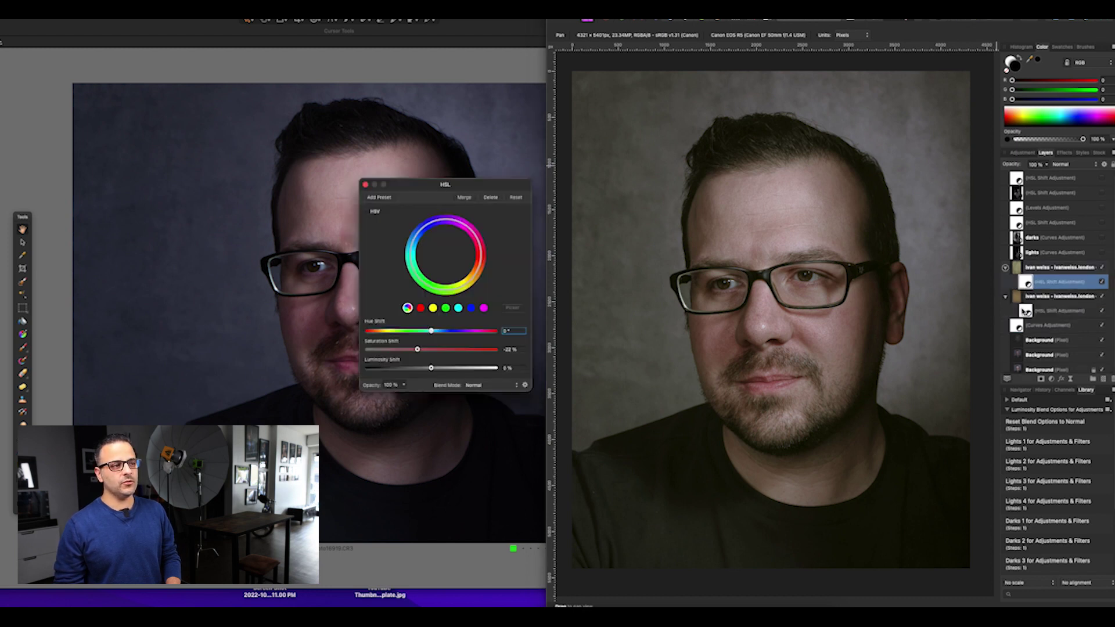
click(1027, 311)
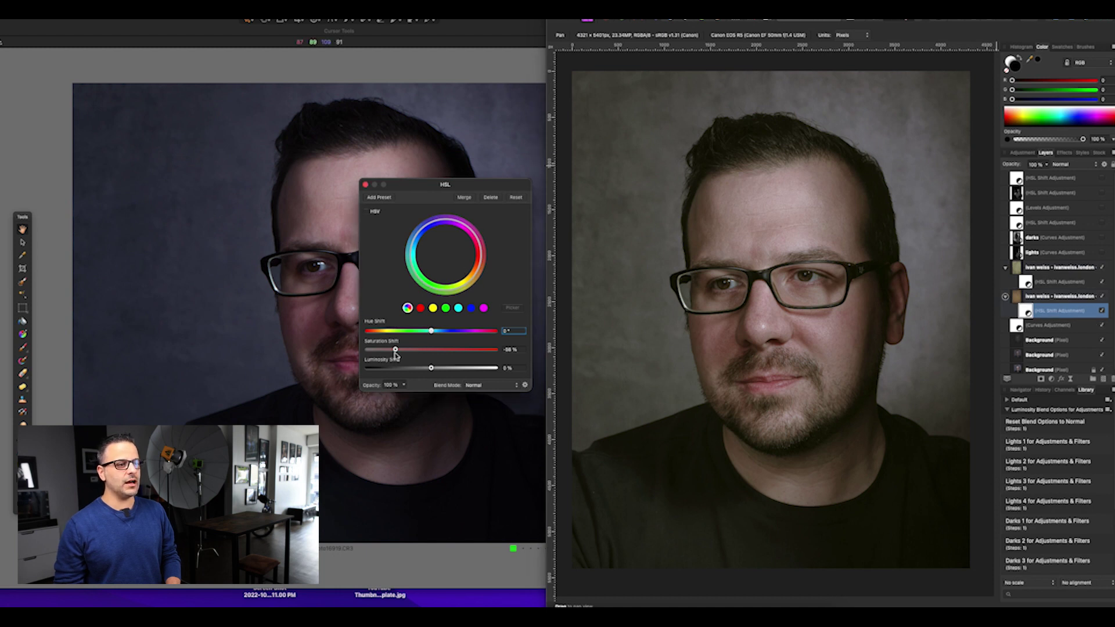
click(365, 185)
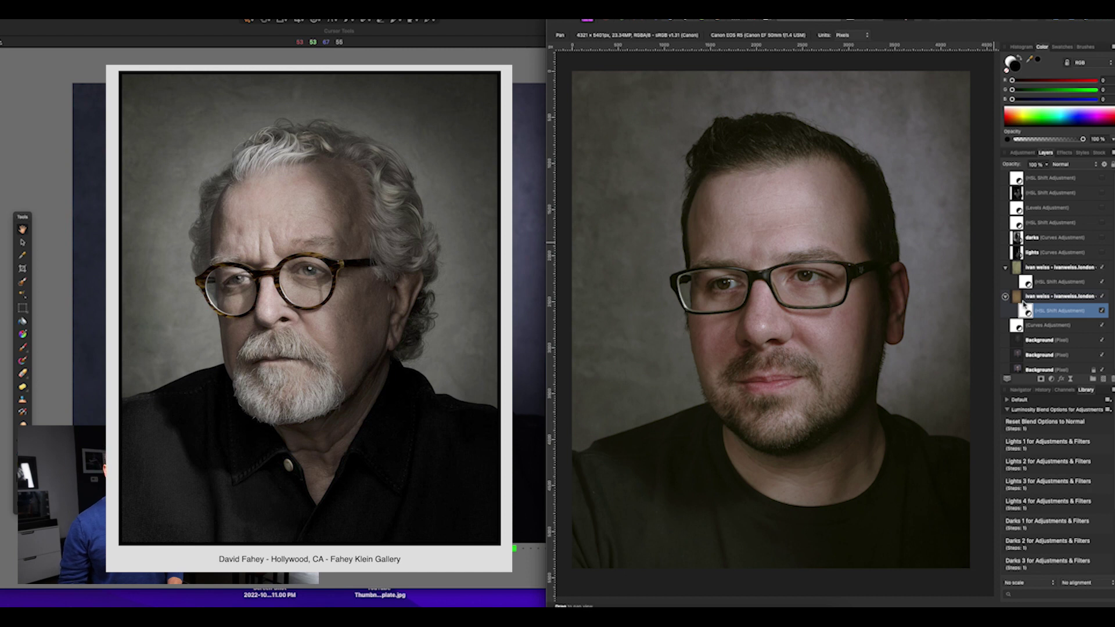
Show the lights and darks curves adjustments on the retouched portrait
click(1064, 253)
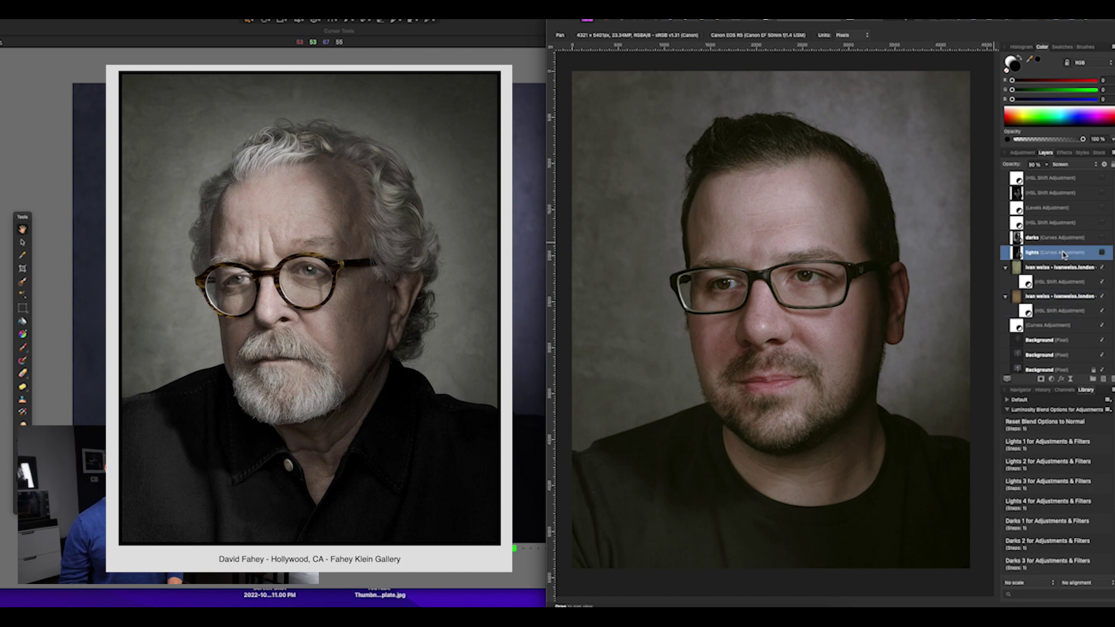
click(1103, 254)
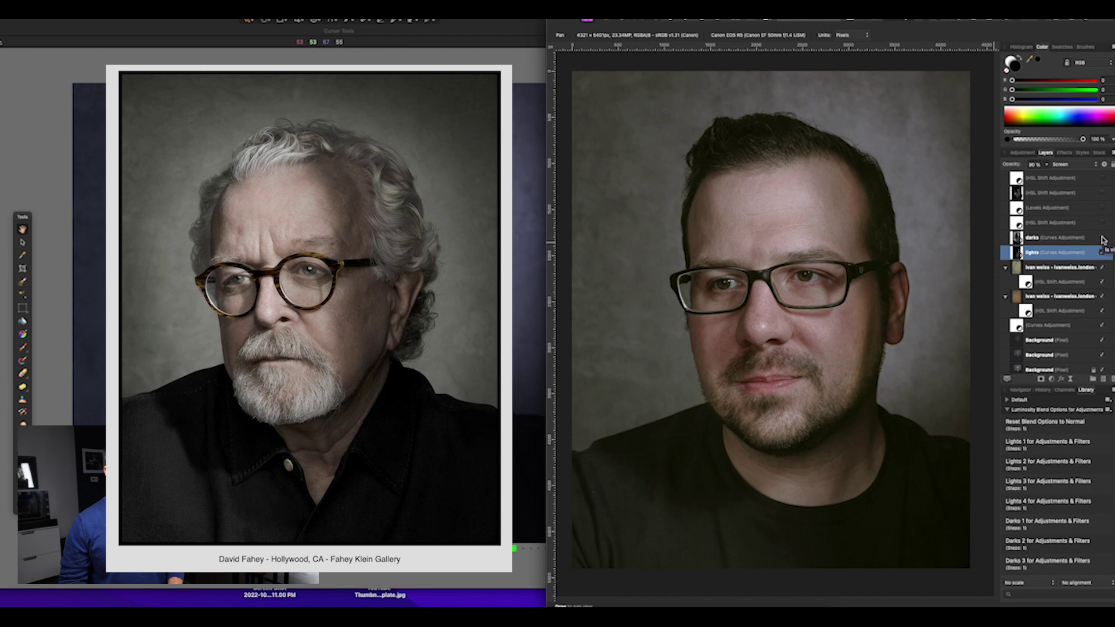
click(1102, 238)
click(1071, 239)
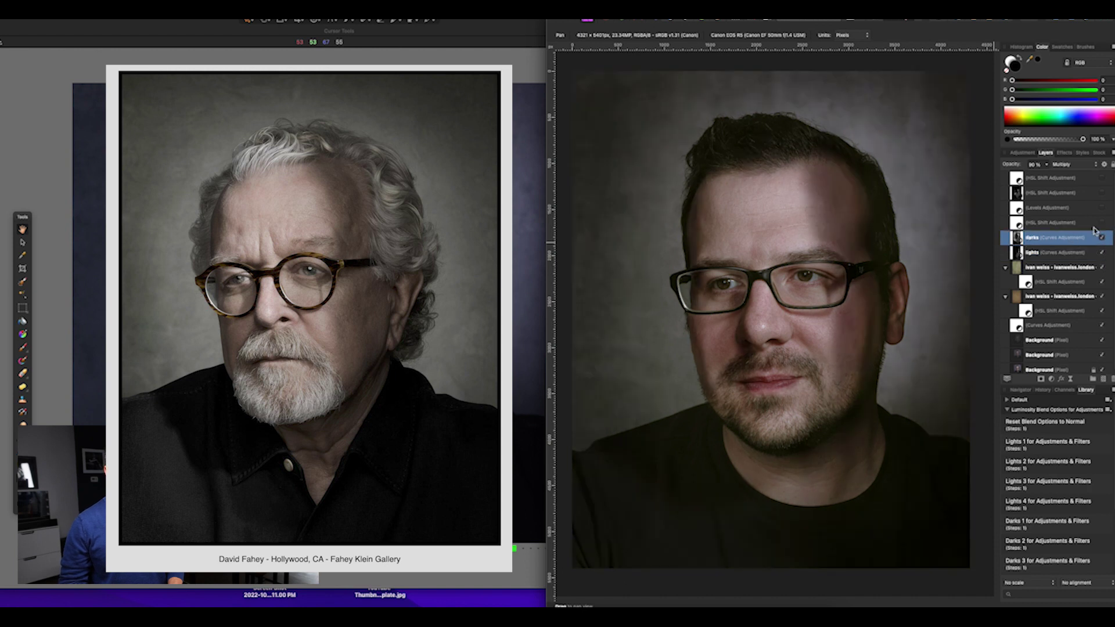
Compare the lights and darks curves, switching the lights layer off and back on to judge its effect
click(1072, 252)
click(1069, 242)
click(1067, 258)
click(1103, 253)
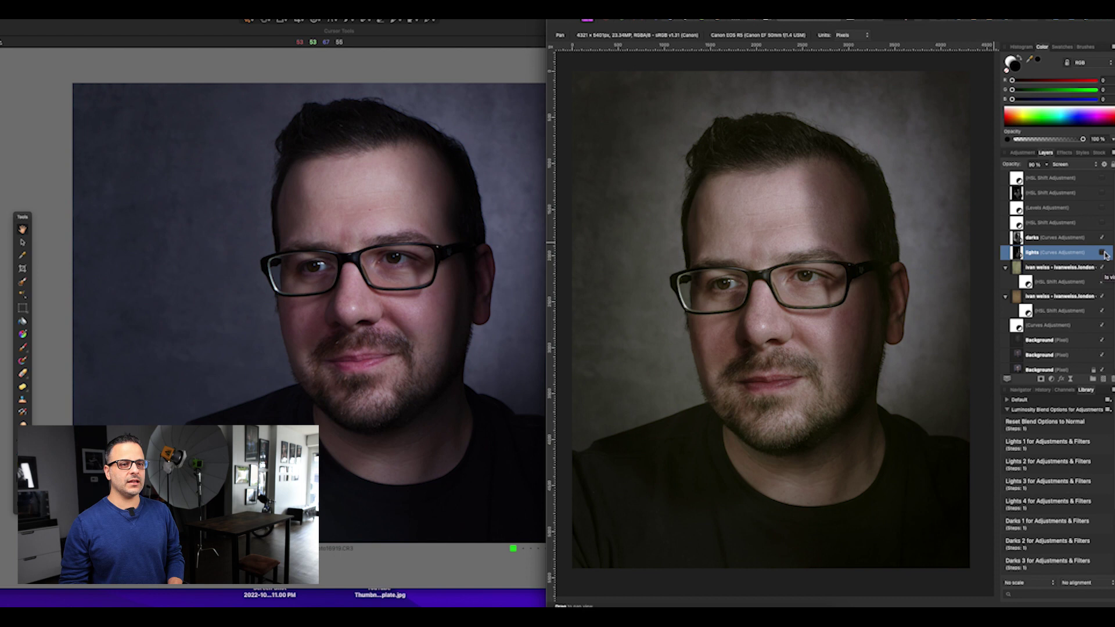
click(1103, 254)
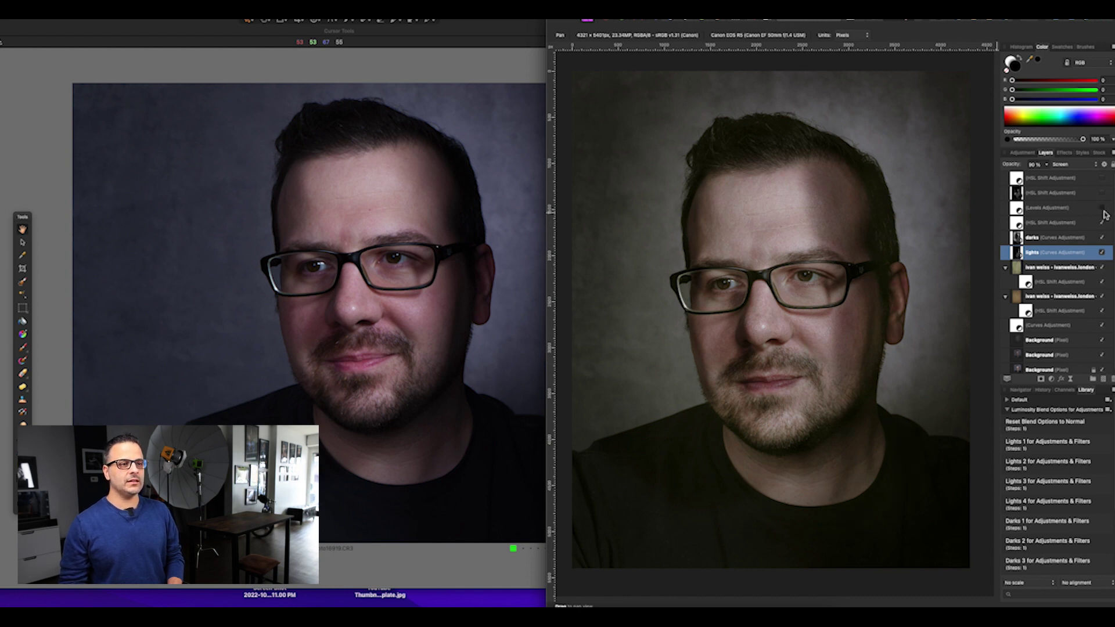
Show the HSL Shift and Levels adjustments directly above the darks layer and review each one
click(1073, 226)
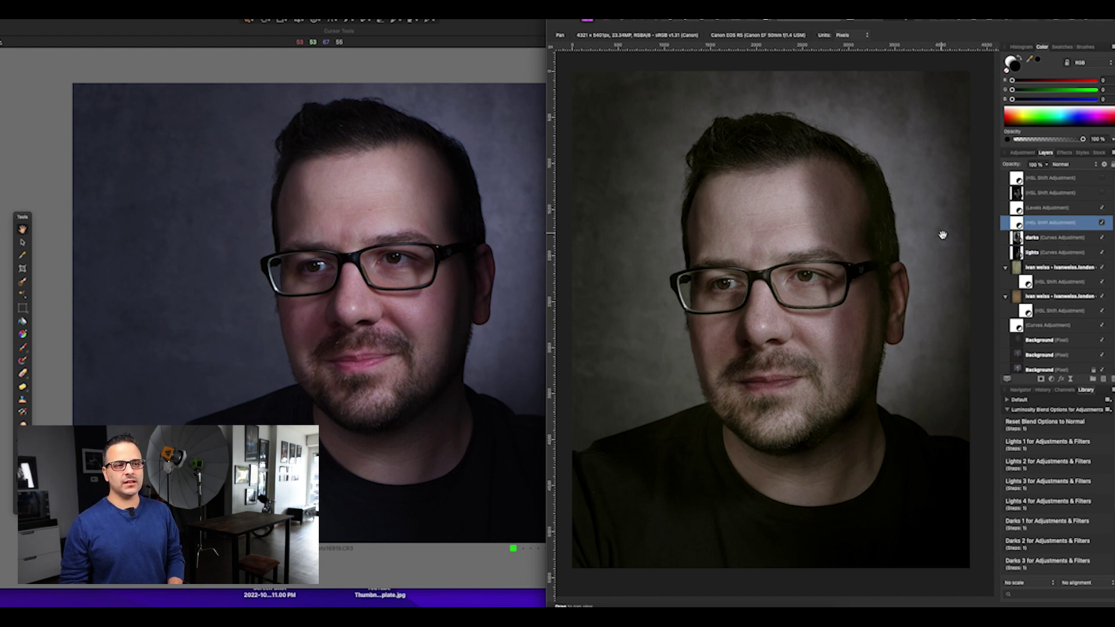
click(1080, 209)
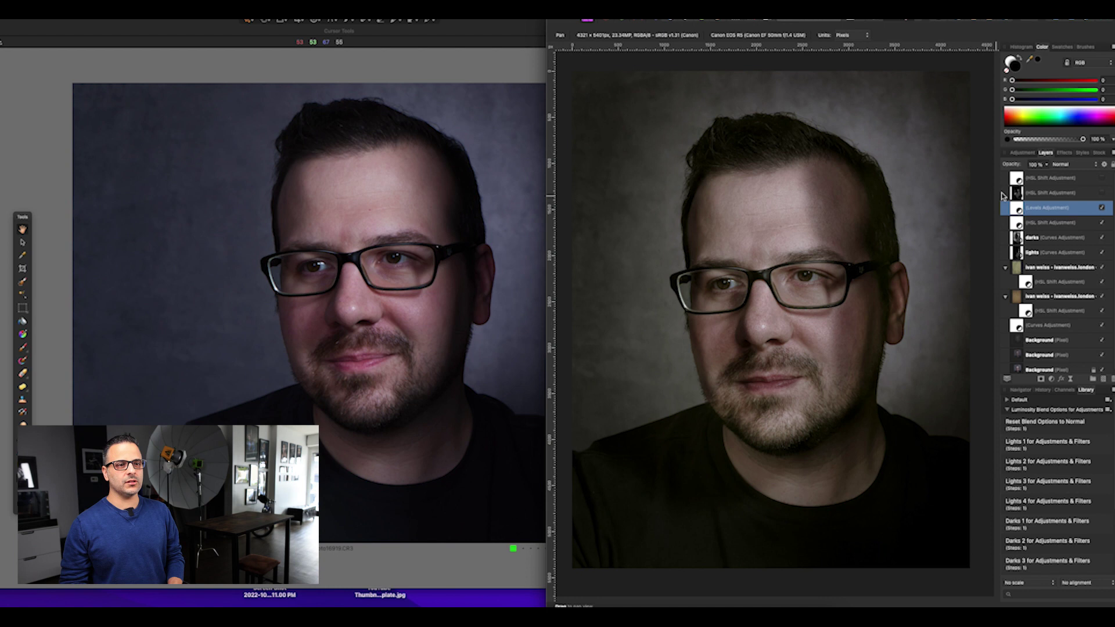
Show the two topmost HSL Shift adjustments and review the black level setting of the Levels adjustment beneath them
click(1079, 195)
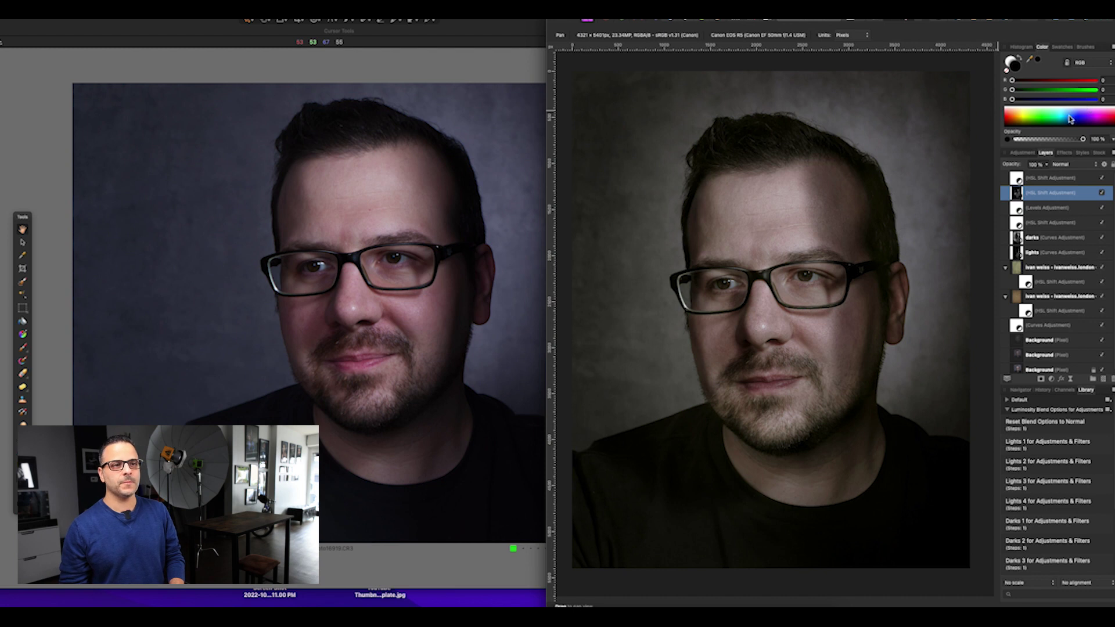
click(1076, 209)
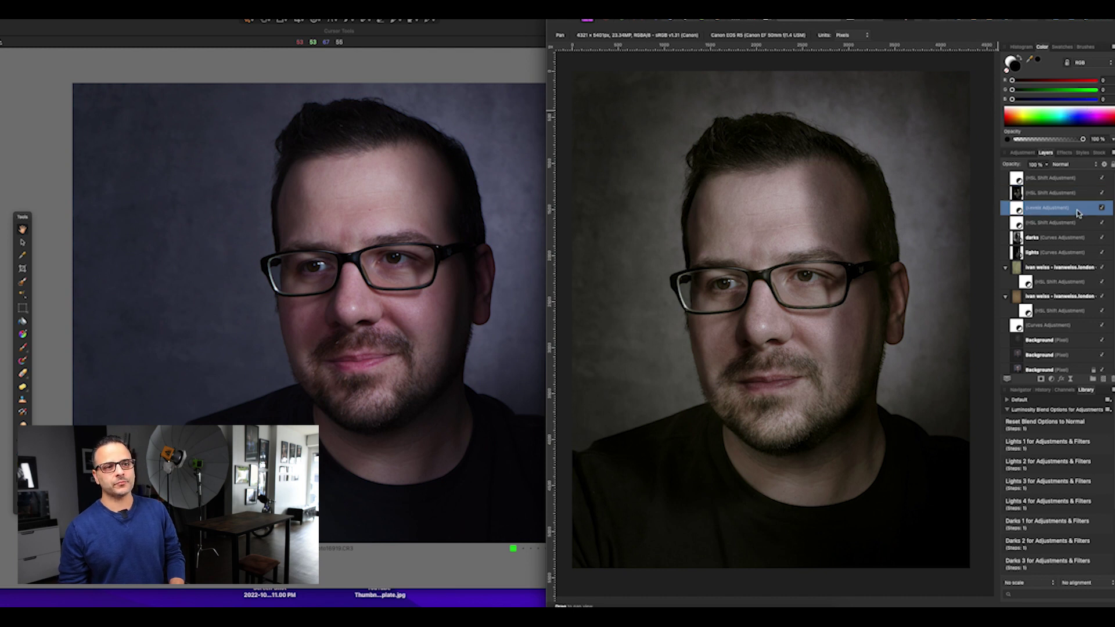
double_click(1010, 208)
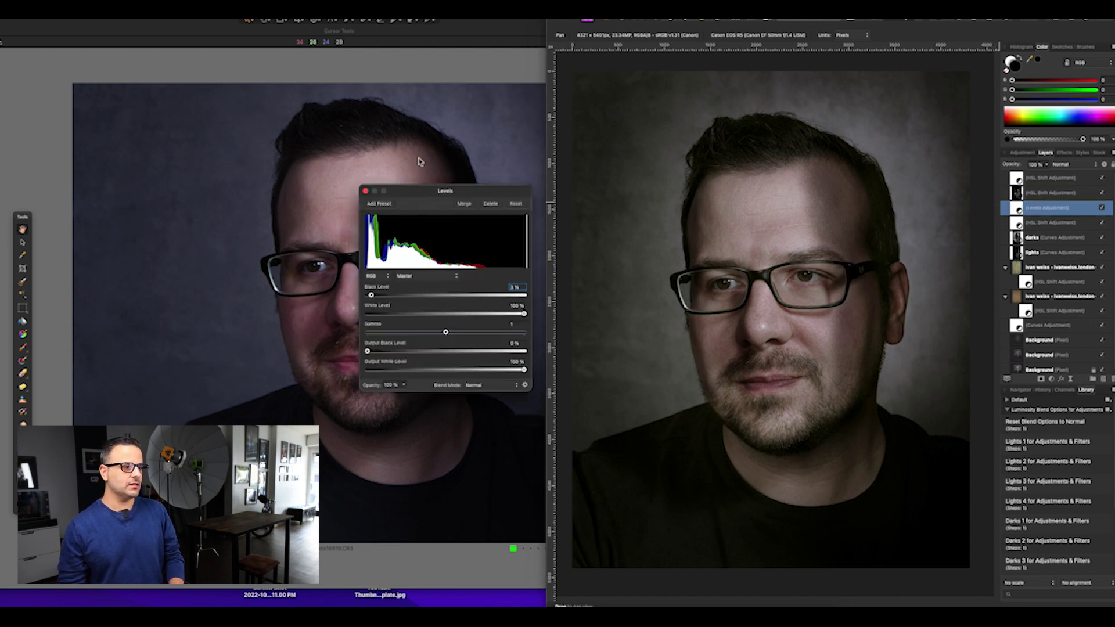
click(365, 192)
scroll(795, 416, down, 2)
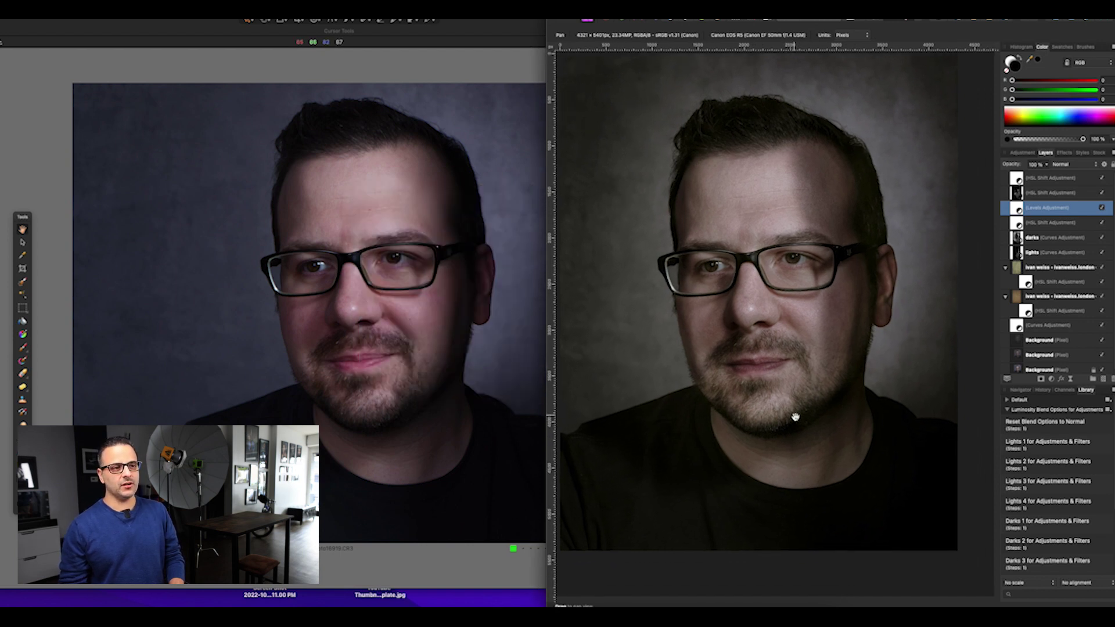
scroll(795, 417, up, 2)
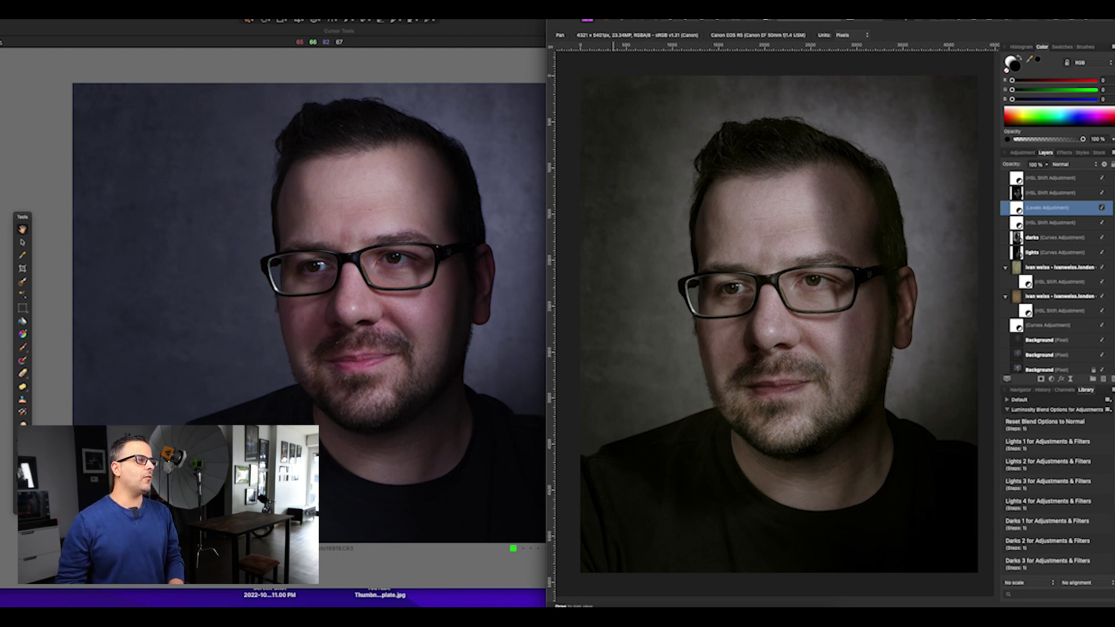
Open the finished border JPG of the portrait, widen the image window and compare it with the layered TIF version
click(58, 9)
mouse_move(160, 9)
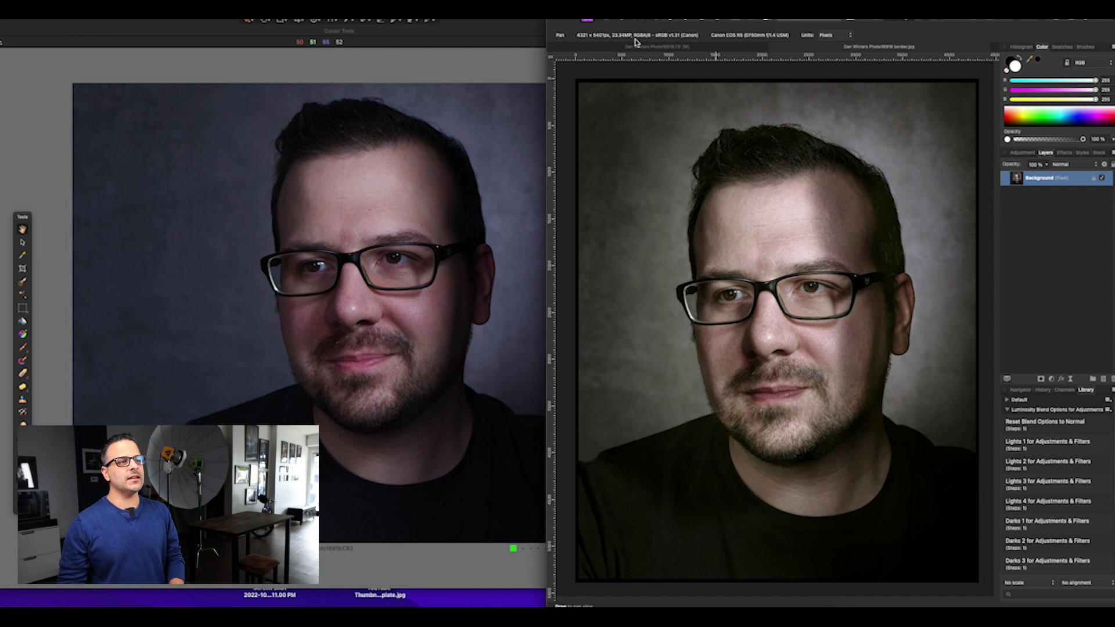
click(734, 48)
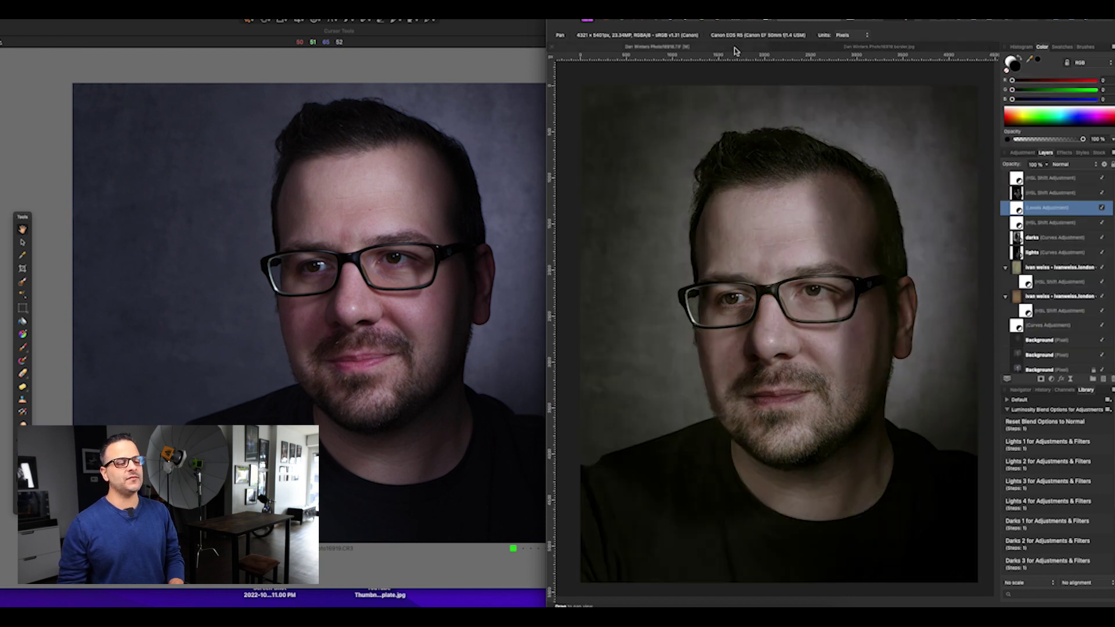
click(847, 50)
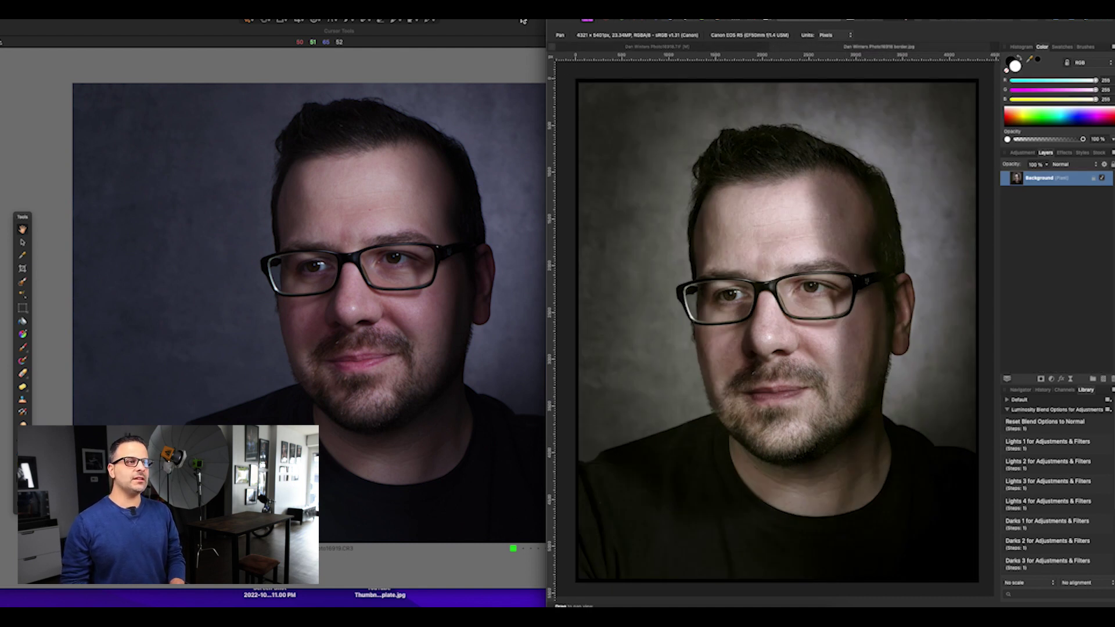
drag(545, 23, 511, 23)
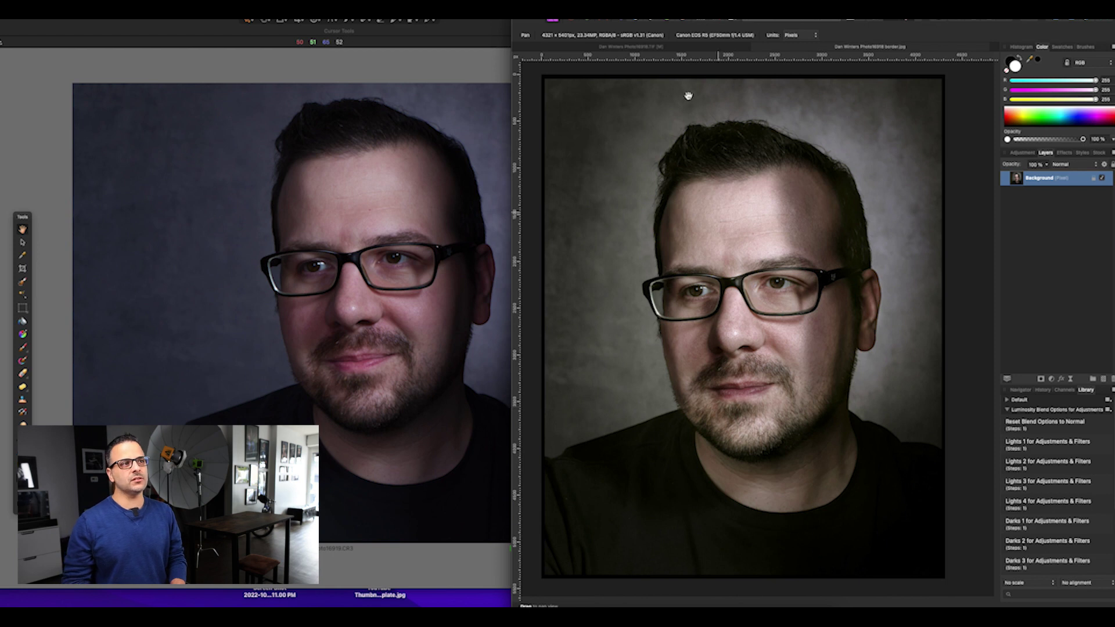
click(659, 49)
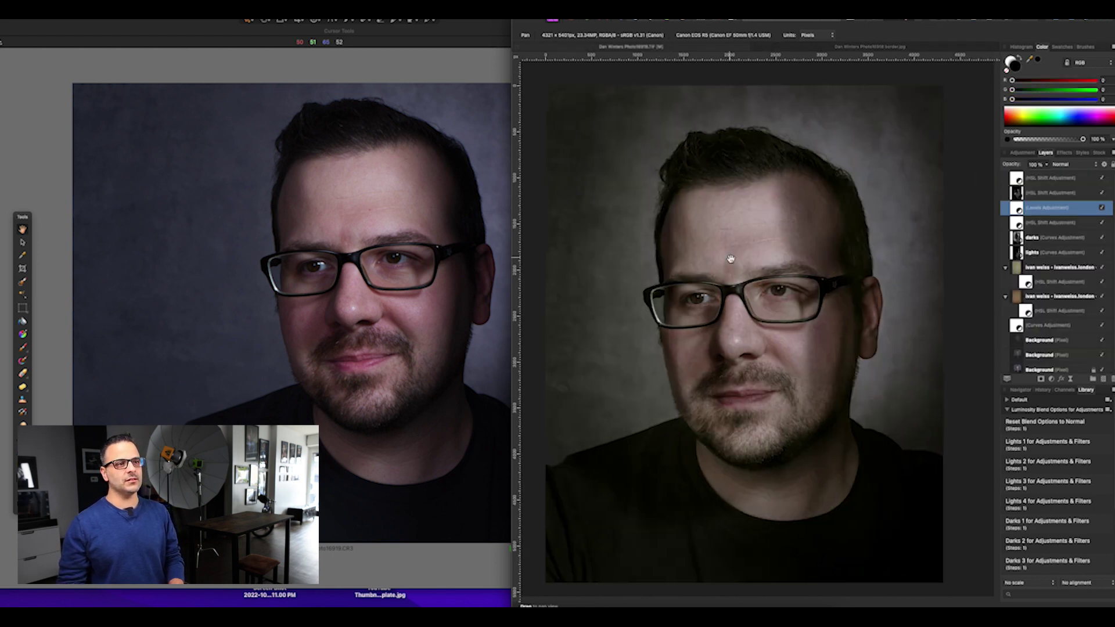
click(888, 48)
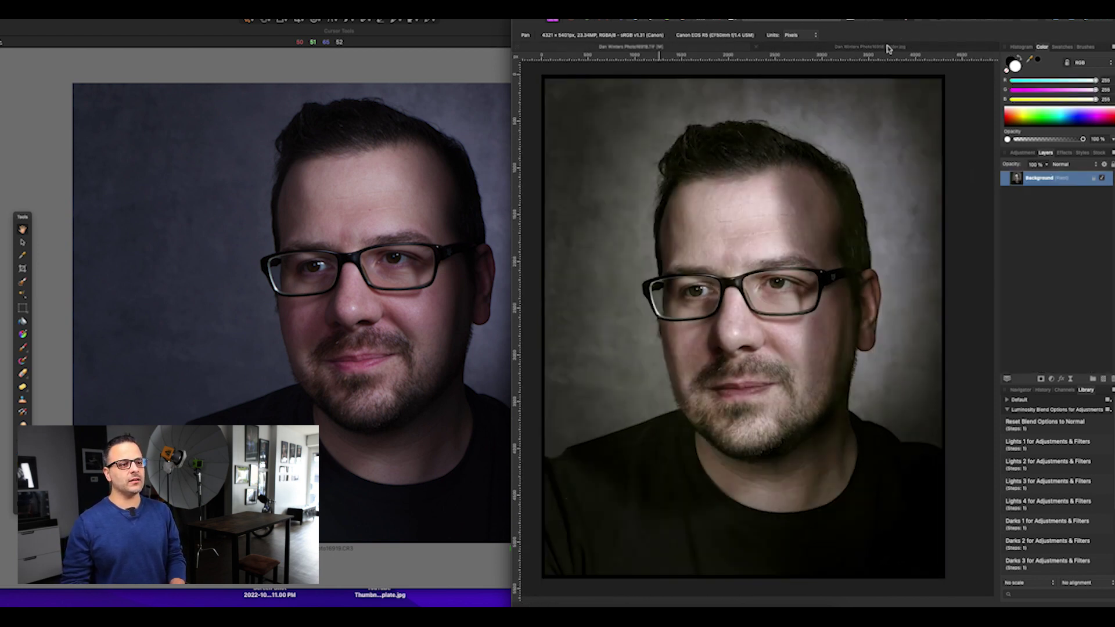